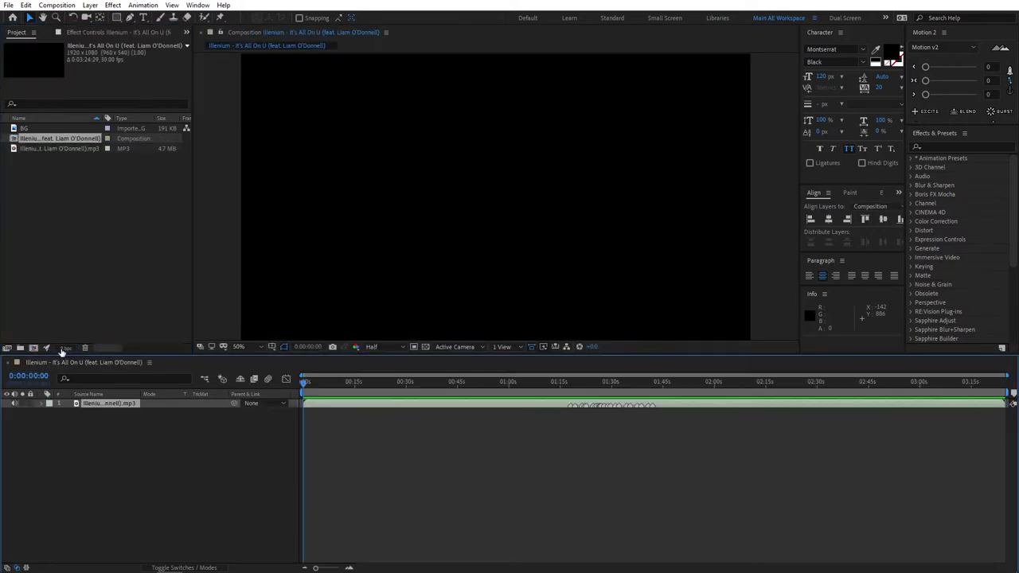
# - Convert the MP3 layer's audio to keyframes, creating an Audio Amplitude layer
pyautogui.rightClick(102, 406)
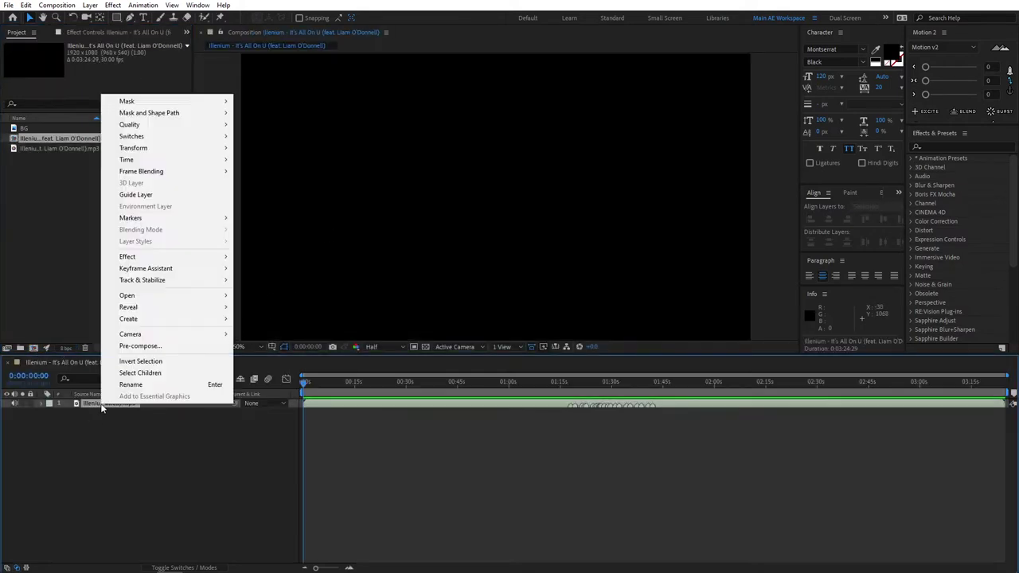
pyautogui.moveTo(216, 268)
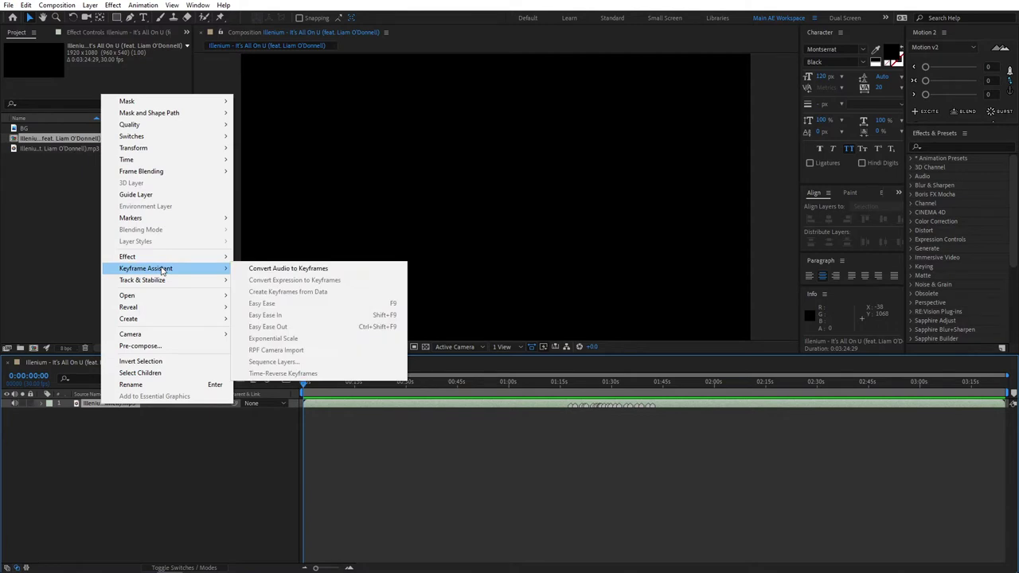
pyautogui.click(310, 271)
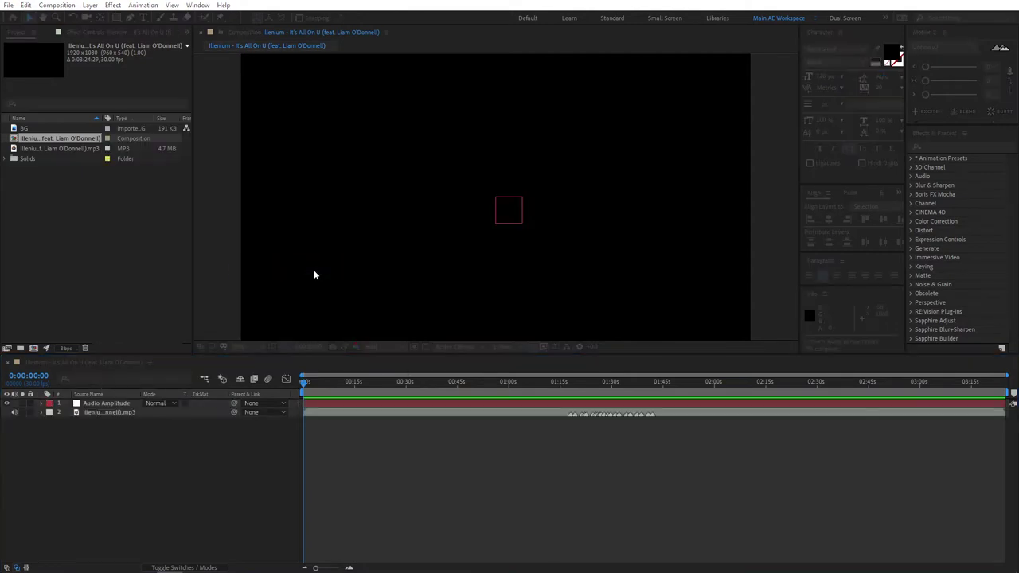
# - Delete the Left and Right Channel effects, leaving Both Channels expanded to its Slider
pyautogui.click(43, 405)
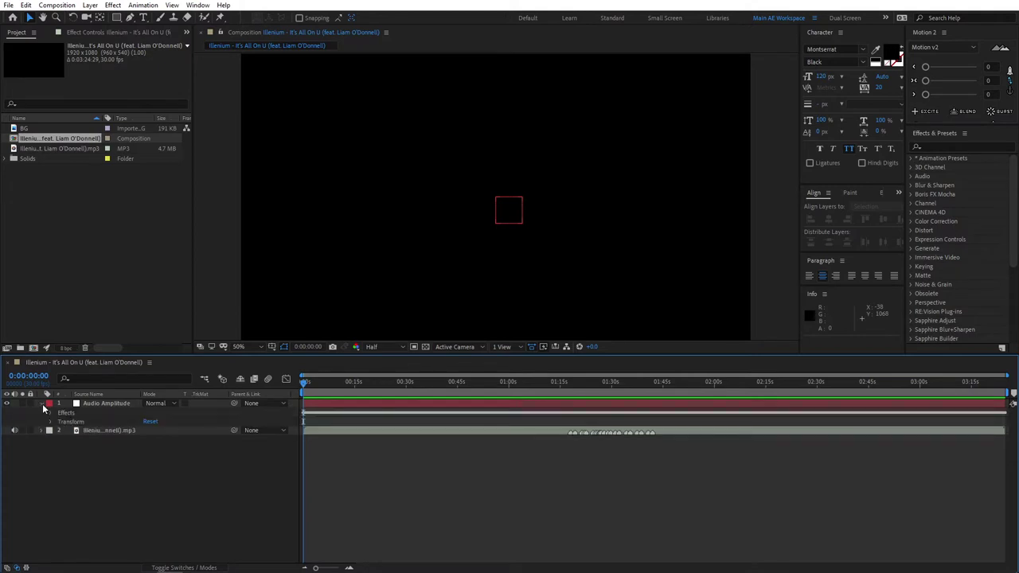
pyautogui.click(52, 414)
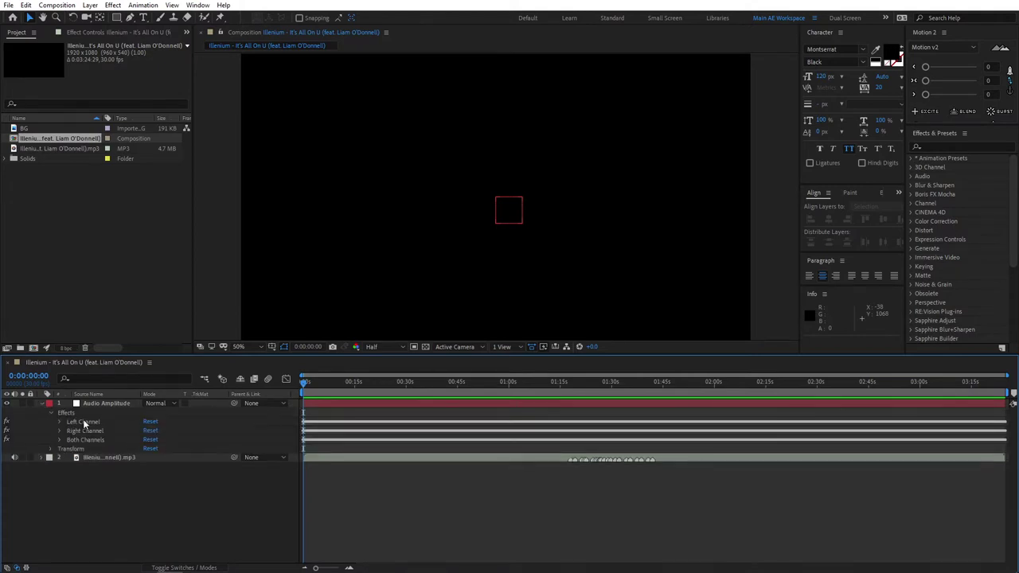
pyautogui.moveTo(82, 420); pyautogui.dragTo(185, 431)
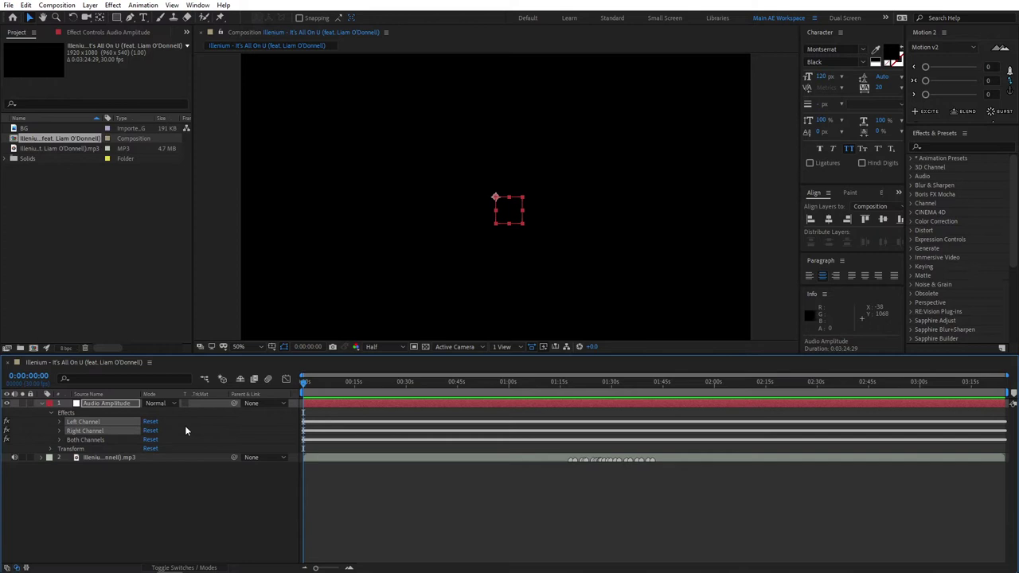
pyautogui.press('Delete')
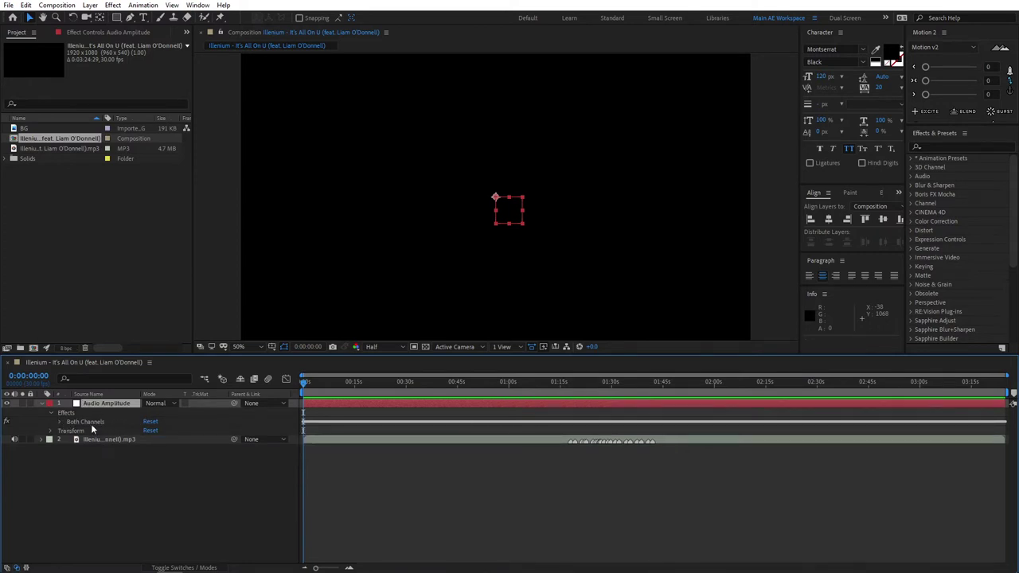
pyautogui.click(61, 425)
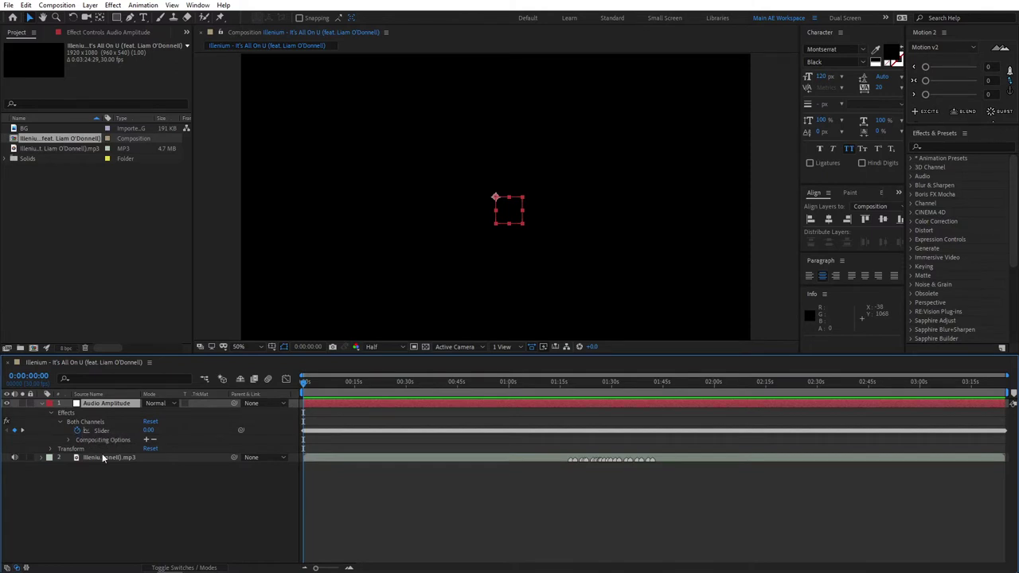
# - Create a new solid layer named SPECTRUM
pyautogui.rightClick(121, 489)
pyautogui.moveTo(172, 377)
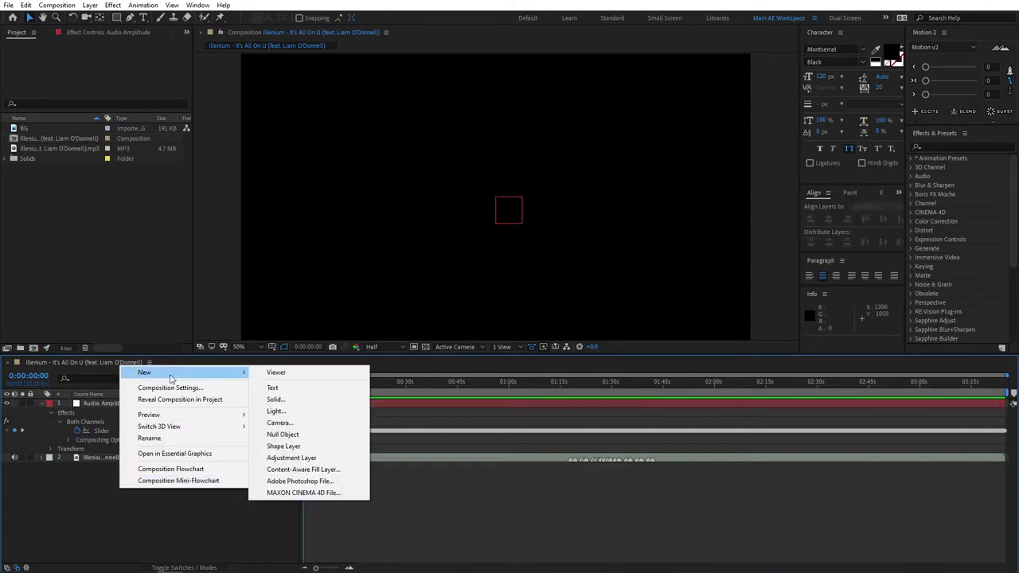
pyautogui.click(271, 400)
pyautogui.write('SPECTRUM')
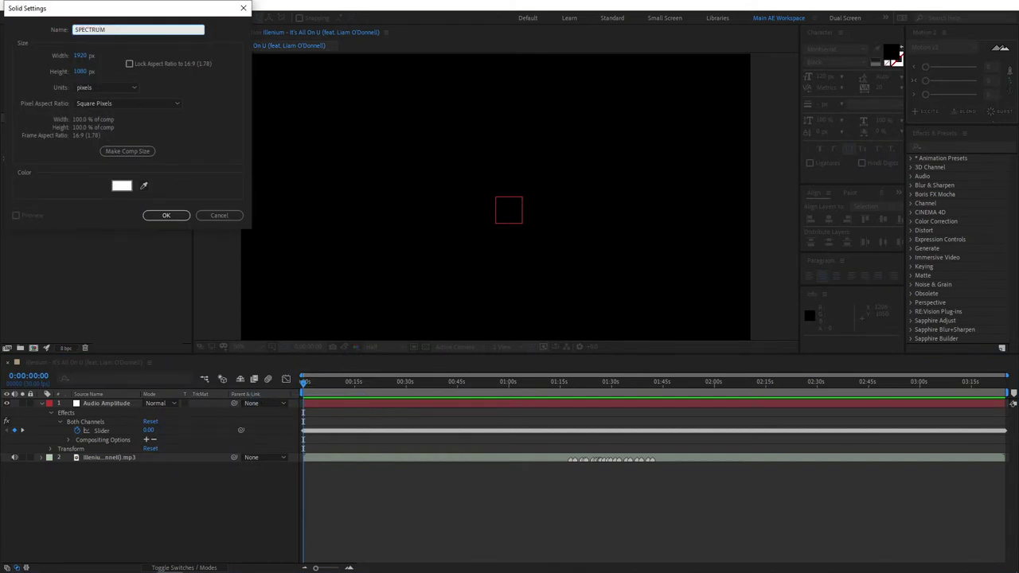
pyautogui.press('Return')
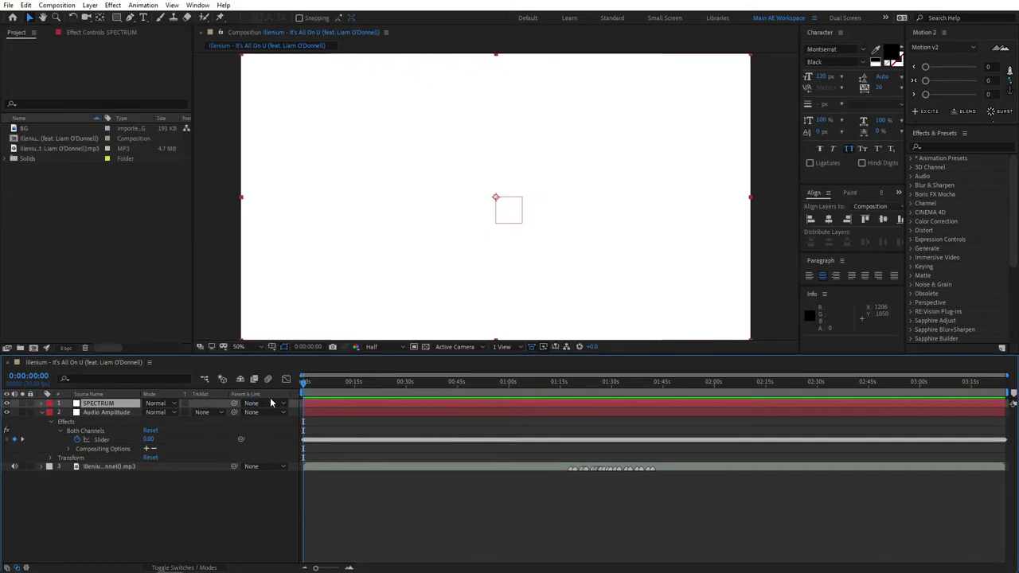
# - Apply Audio Spectrum to SPECTRUM with the song's MP3 as its Audio Layer
pyautogui.click(951, 148)
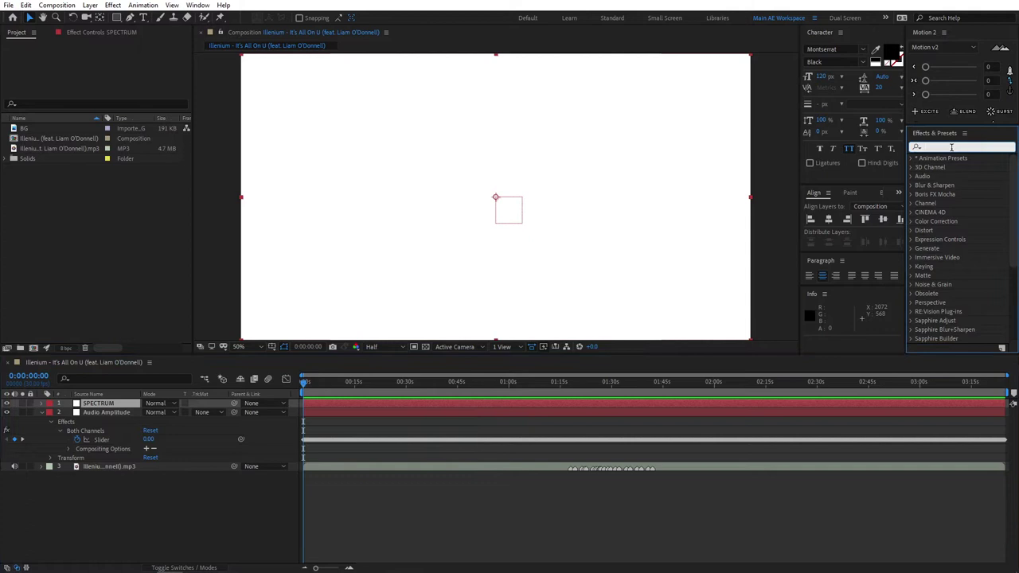
pyautogui.write('audio')
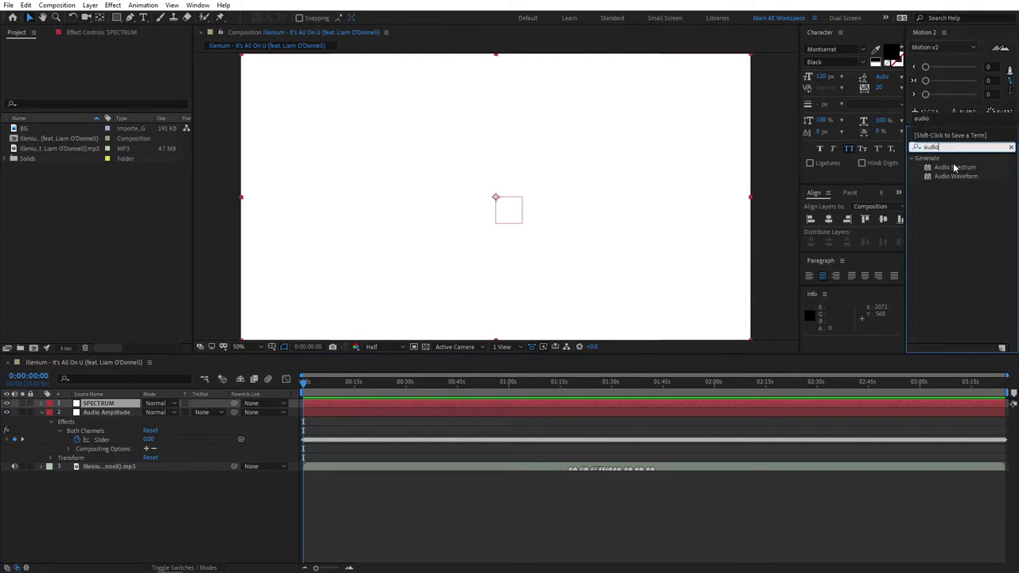
pyautogui.moveTo(953, 167); pyautogui.dragTo(102, 406)
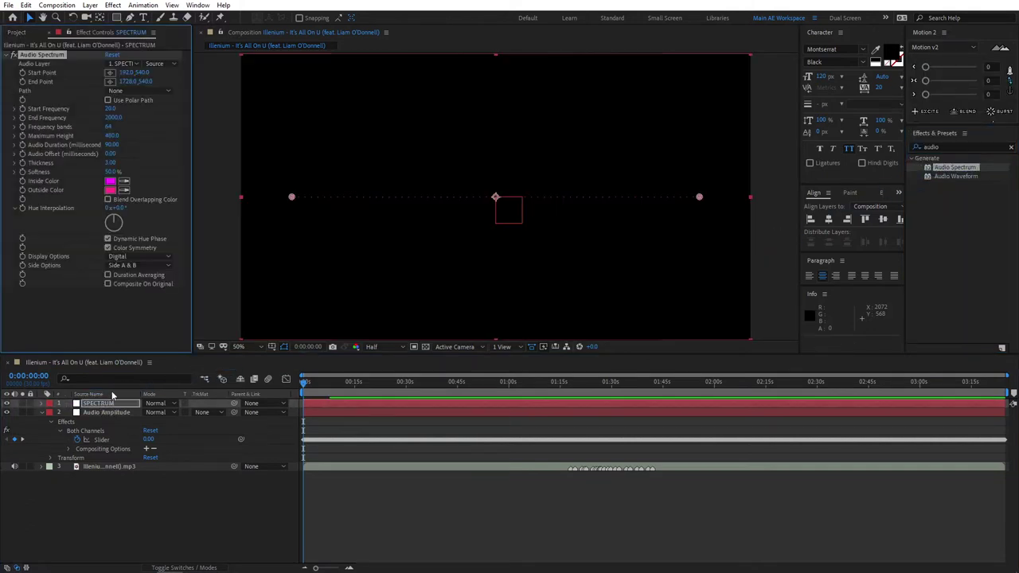
pyautogui.click(124, 64)
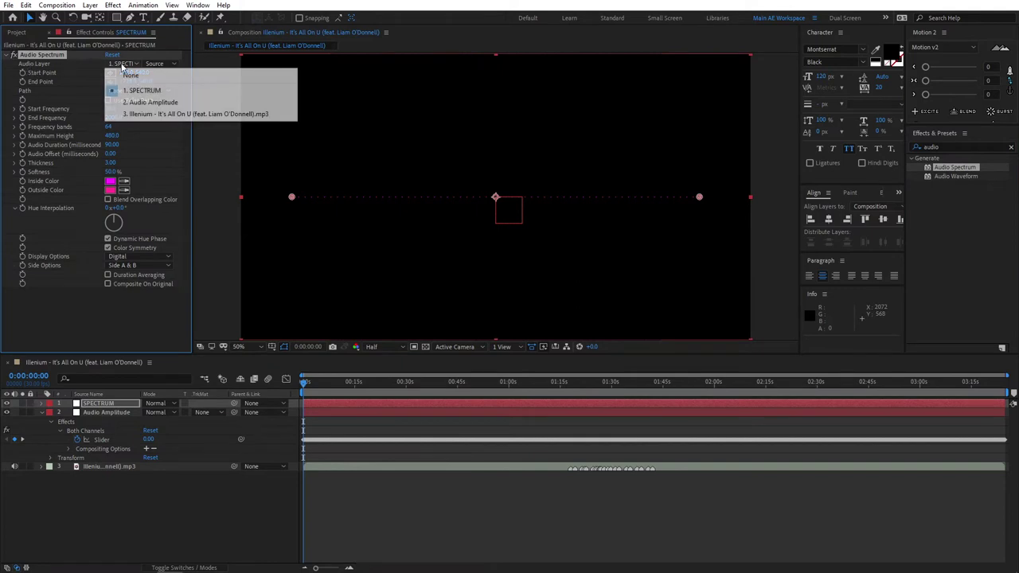
pyautogui.click(211, 114)
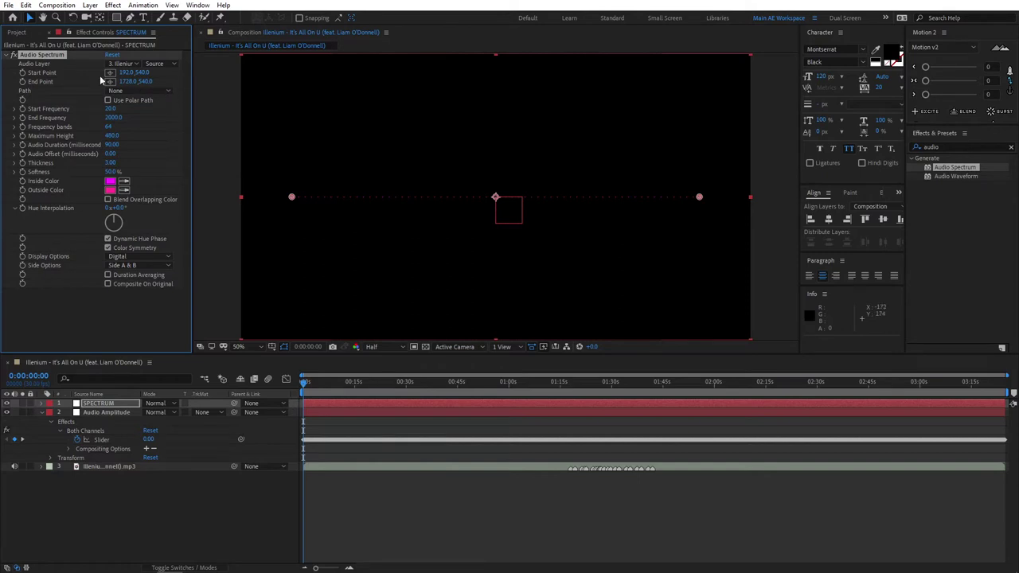
# - Set the spectrum Start Point to 0,540 and End Point to 1920,540
pyautogui.click(121, 72)
pyautogui.write('0')
pyautogui.press('Tab')
pyautogui.press('Tab')
pyautogui.write('19')
pyautogui.press('Return')
pyautogui.click(205, 209)
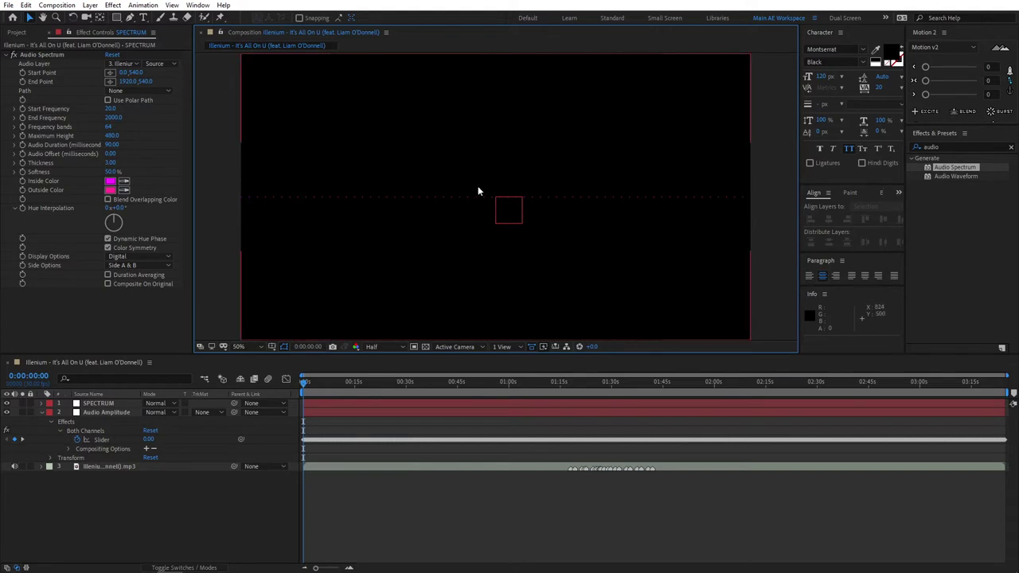
# - Add Polar Coordinates to SPECTRUM at 100% interpolation, Rect to Polar
pyautogui.click(943, 147)
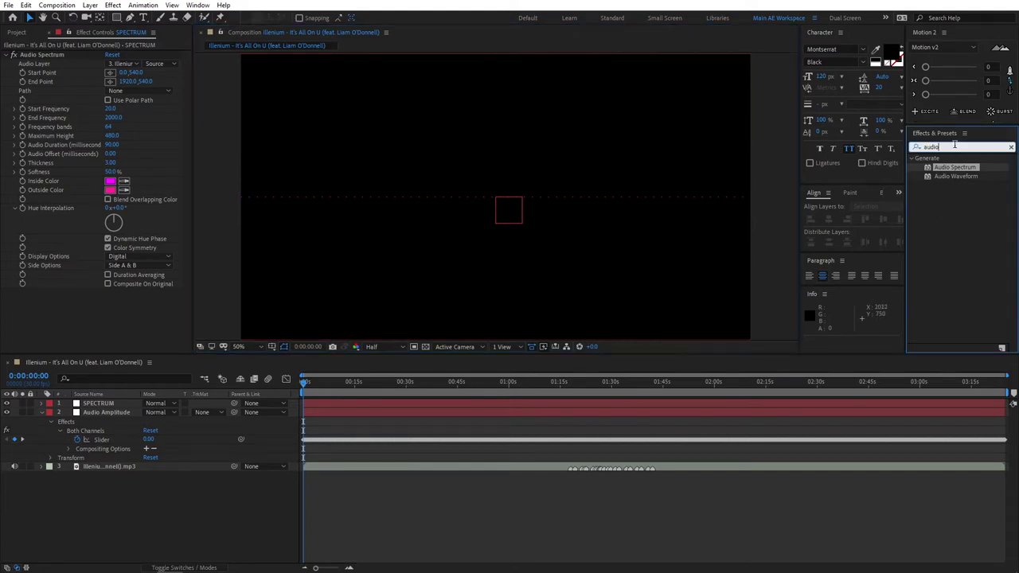
pyautogui.write('polar')
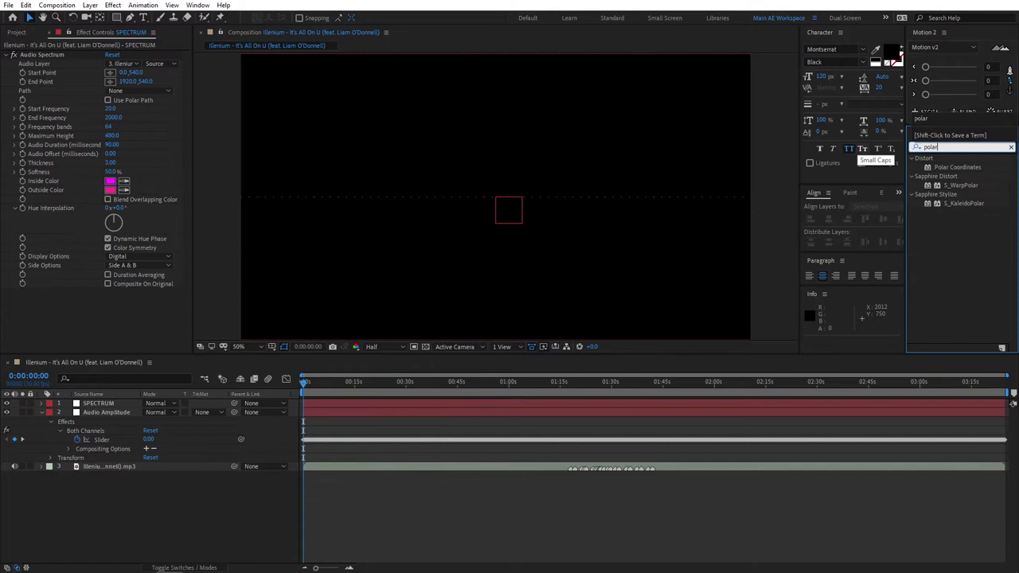
pyautogui.moveTo(968, 167); pyautogui.dragTo(111, 406)
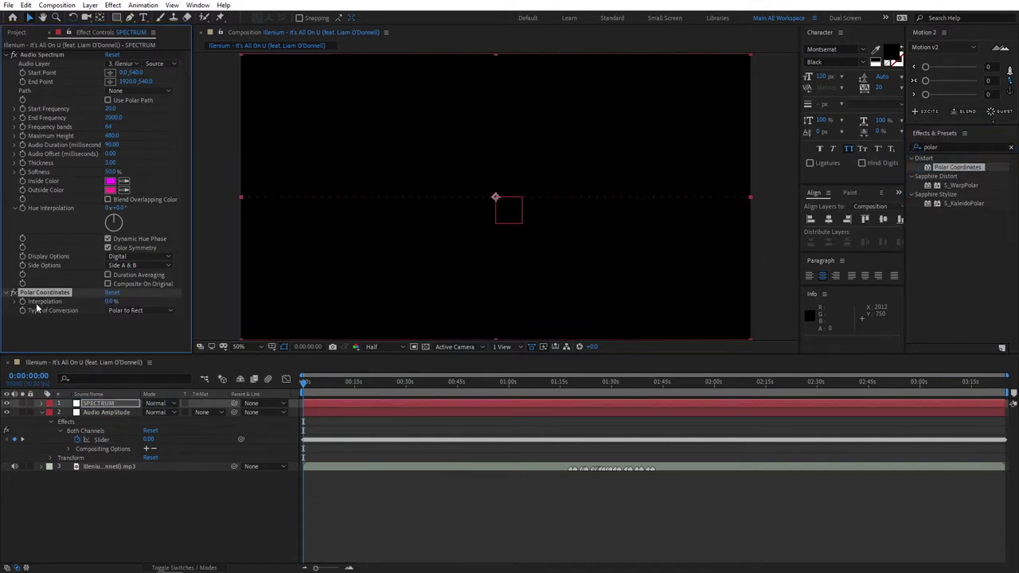
pyautogui.moveTo(112, 301); pyautogui.dragTo(198, 301)
pyautogui.click(135, 312)
pyautogui.click(161, 322)
# - Add a Mirror effect to SPECTRUM with Reflection Center X at 958
pyautogui.hotkey('ctrl', '5')
pyautogui.write('mirr')
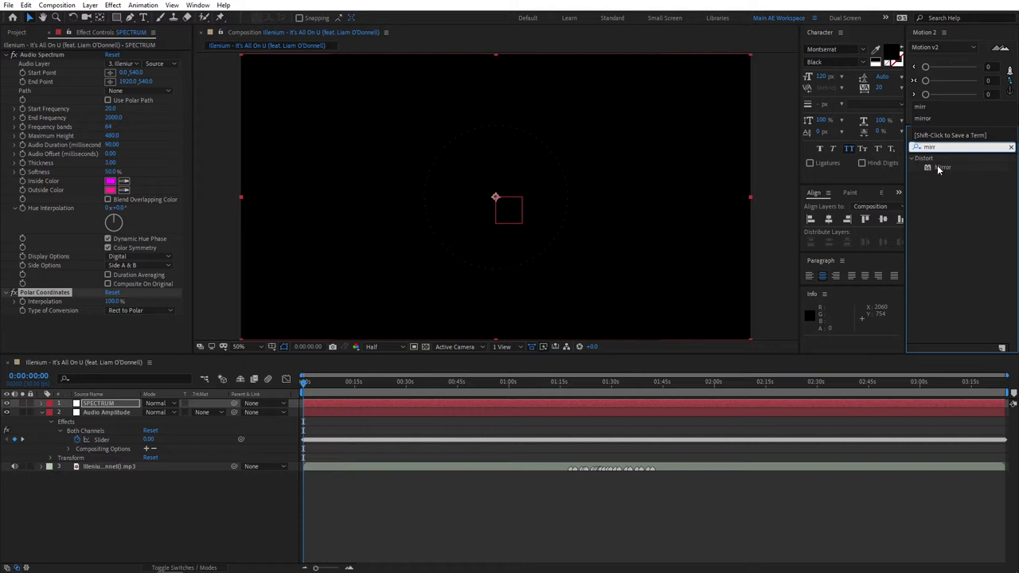
pyautogui.moveTo(942, 167); pyautogui.dragTo(120, 405)
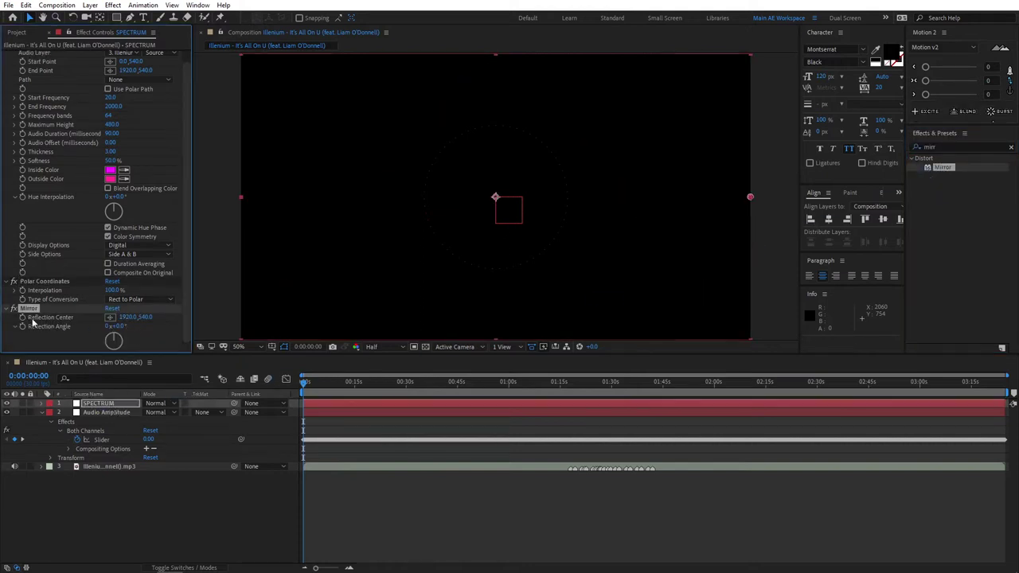
pyautogui.moveTo(134, 317); pyautogui.dragTo(100, 317)
pyautogui.click(128, 318)
pyautogui.write('958')
pyautogui.press('Return')
pyautogui.click(156, 505)
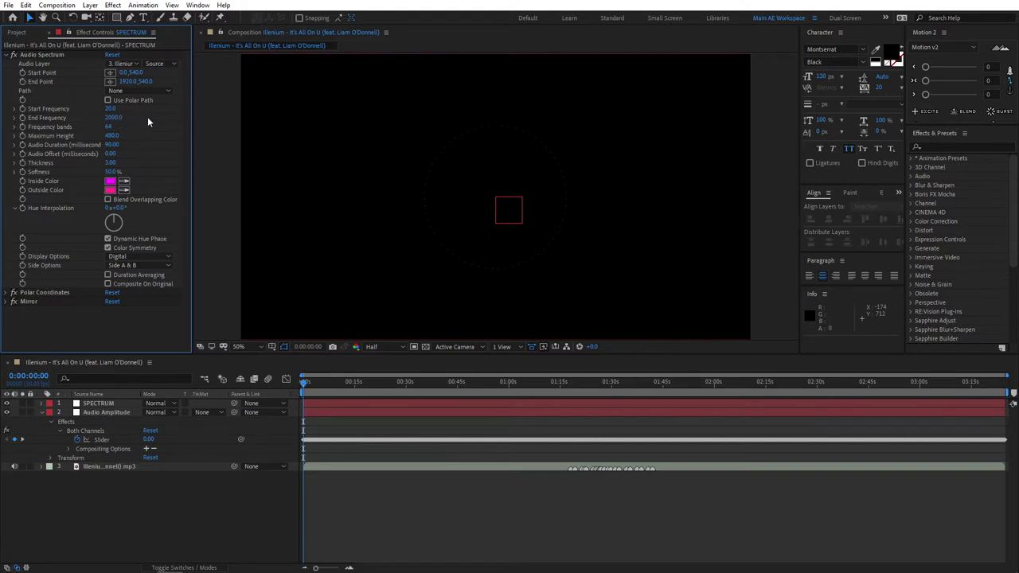
# - Set spectrum Softness to 0%, Thickness to 5 and Maximum Height to 2000
pyautogui.moveTo(113, 172); pyautogui.dragTo(38, 176)
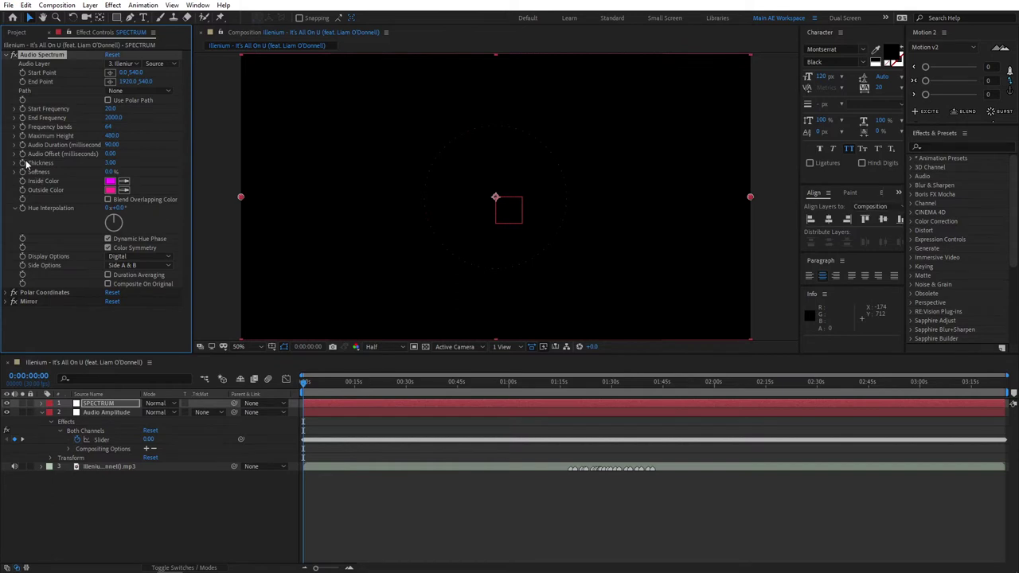
pyautogui.click(111, 163)
pyautogui.press('Return')
pyautogui.click(114, 136)
pyautogui.write('2000')
pyautogui.press('Return')
# - Use 200 frequency bands from Start Frequency 10 to End Frequency 500
pyautogui.click(110, 126)
pyautogui.write('20')
pyautogui.press('Return')
pyautogui.click(110, 108)
pyautogui.write('10')
pyautogui.press('Tab')
pyautogui.write('500')
pyautogui.press('Return')
# - Make the Inside colour purple, the Outside colour pink (FF32E0), and Hue Interpolation 112°
pyautogui.click(111, 182)
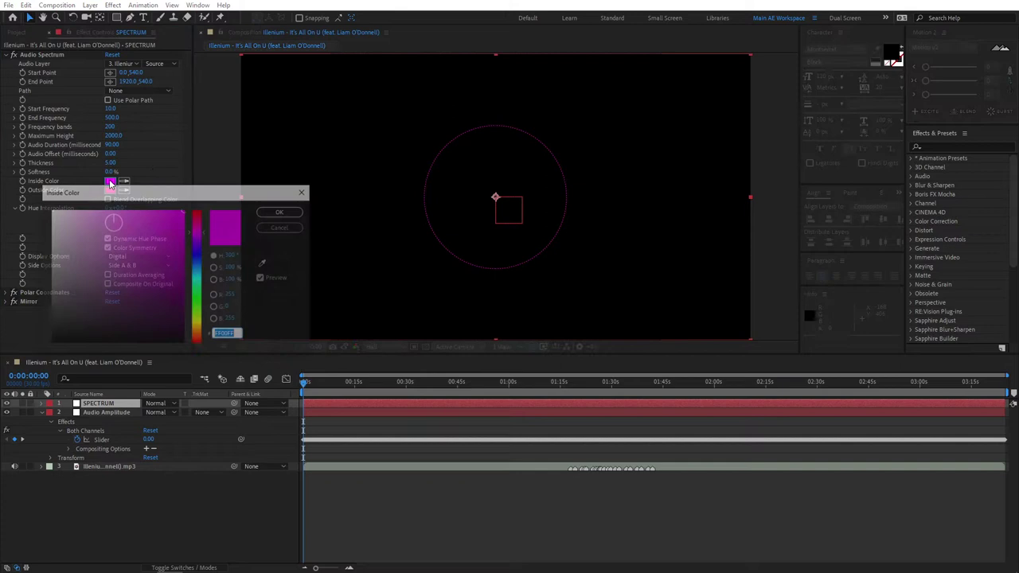
pyautogui.click(199, 236)
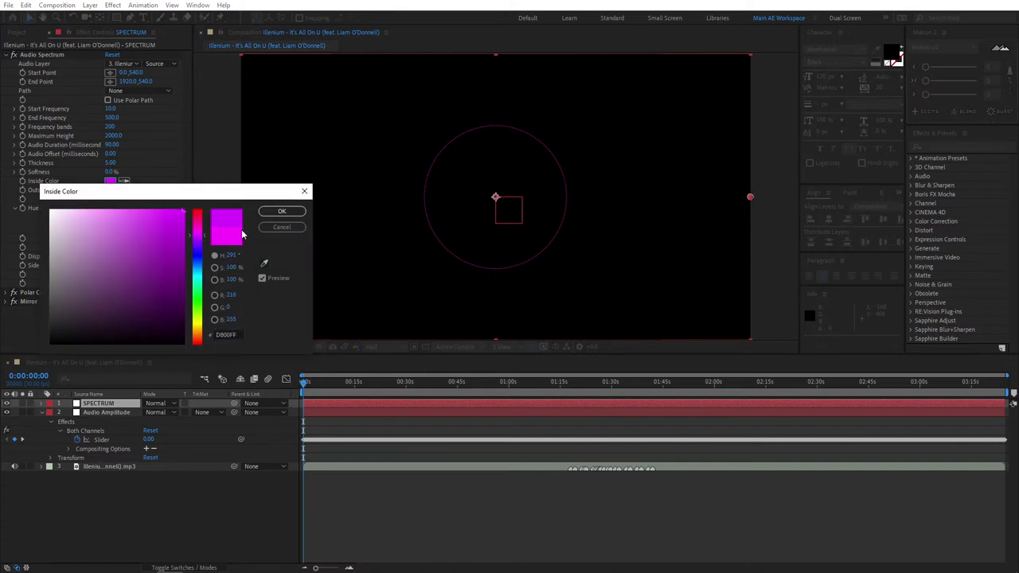
pyautogui.click(282, 211)
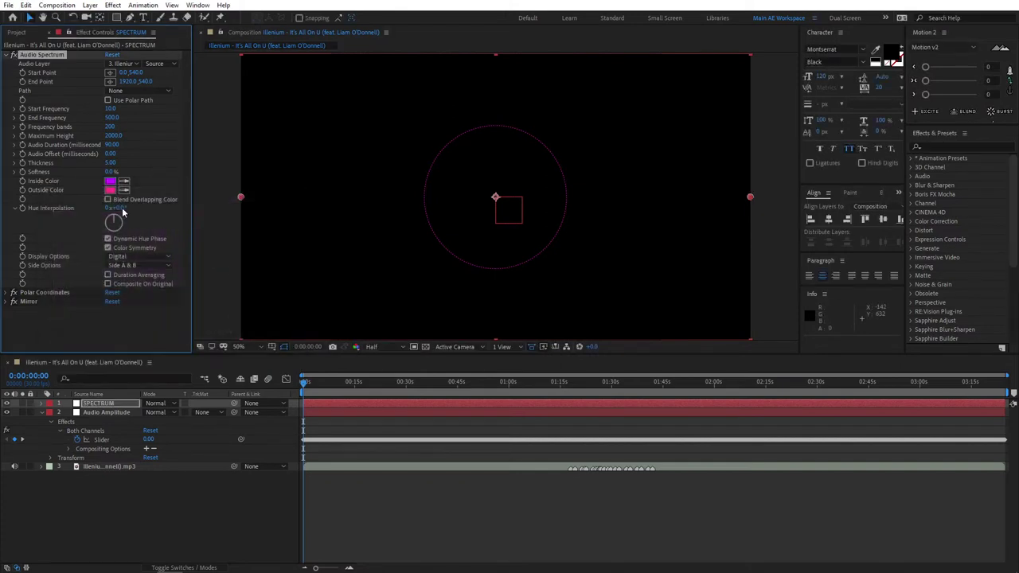
pyautogui.click(111, 191)
pyautogui.moveTo(198, 236); pyautogui.dragTo(200, 200)
pyautogui.click(281, 211)
pyautogui.click(120, 208)
pyautogui.write('112')
pyautogui.press('Return')
# - After a quick preview, set the Audio Spectrum Side Options to Side B
pyautogui.click(160, 344)
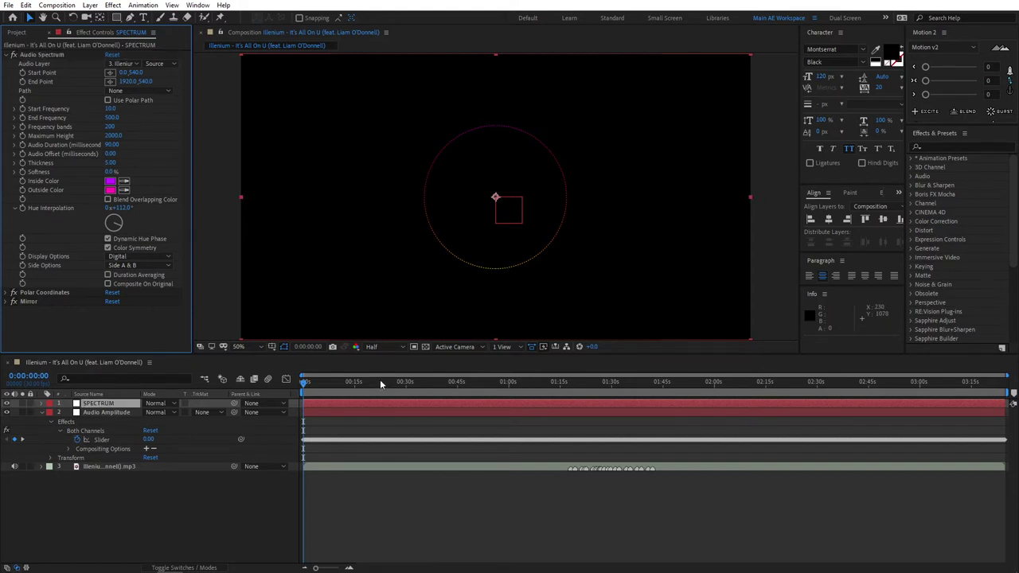
pyautogui.press('space')
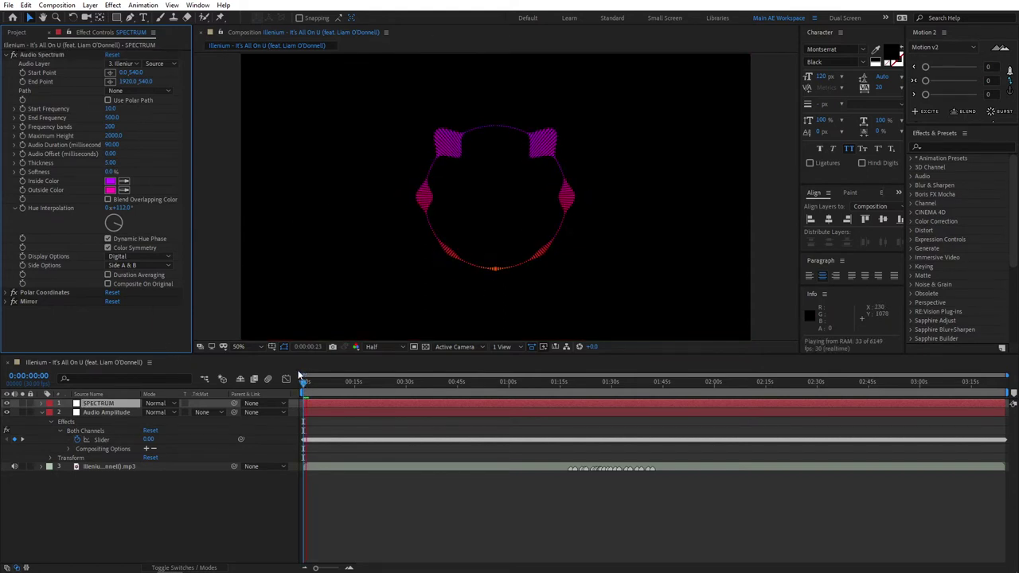
pyautogui.press('space')
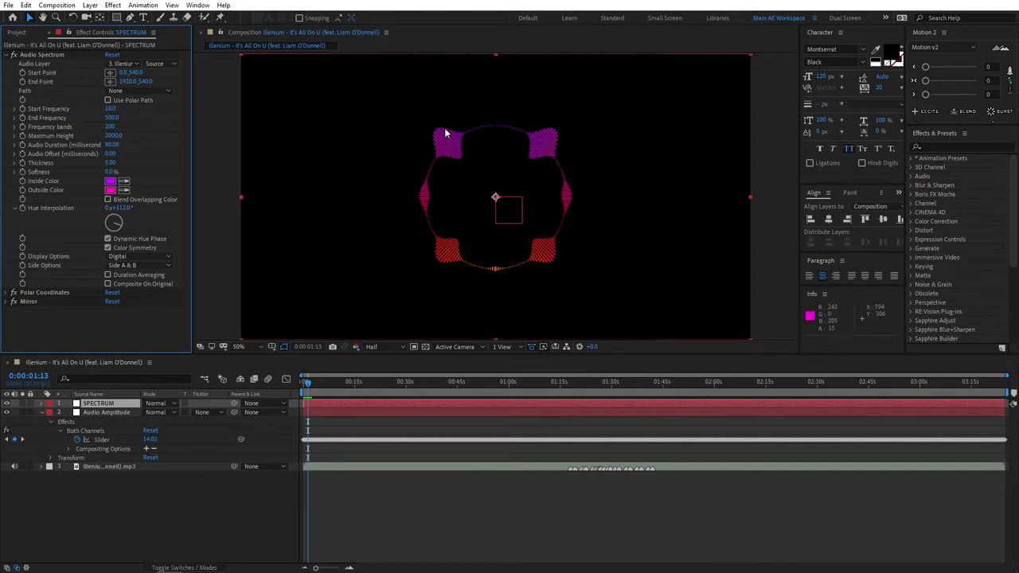
pyautogui.click(122, 269)
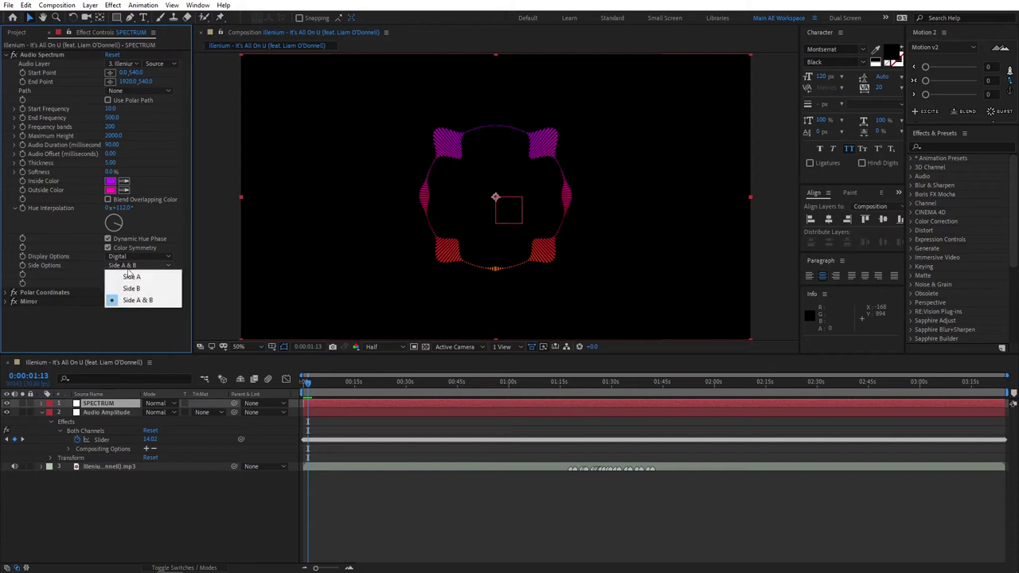
pyautogui.click(131, 278)
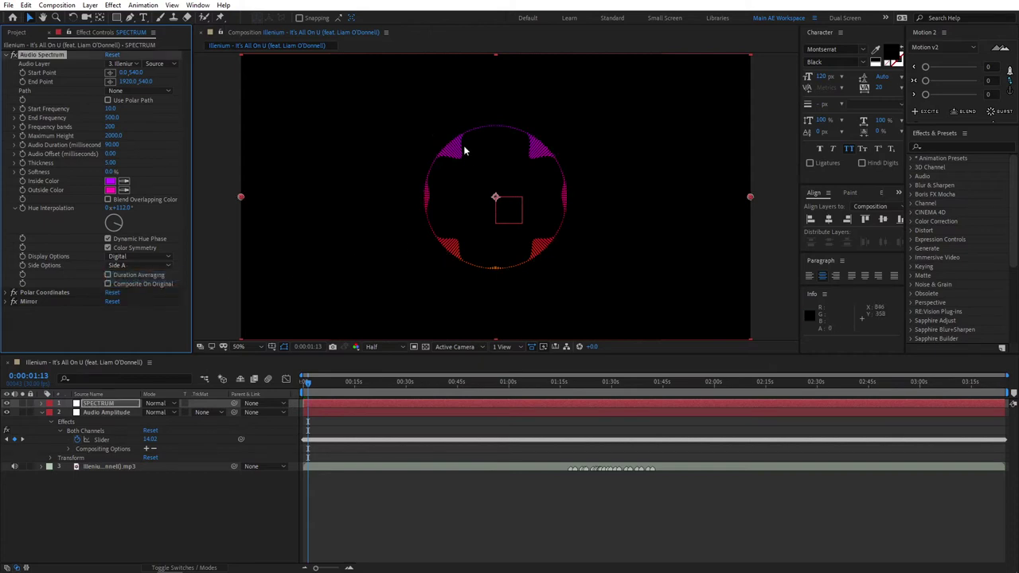
pyautogui.click(135, 265)
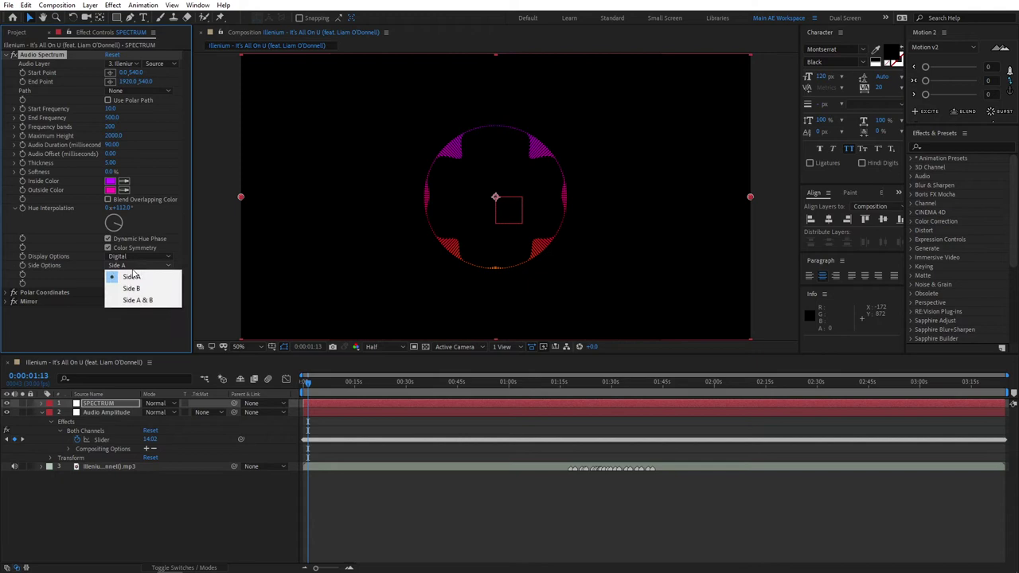
pyautogui.click(127, 285)
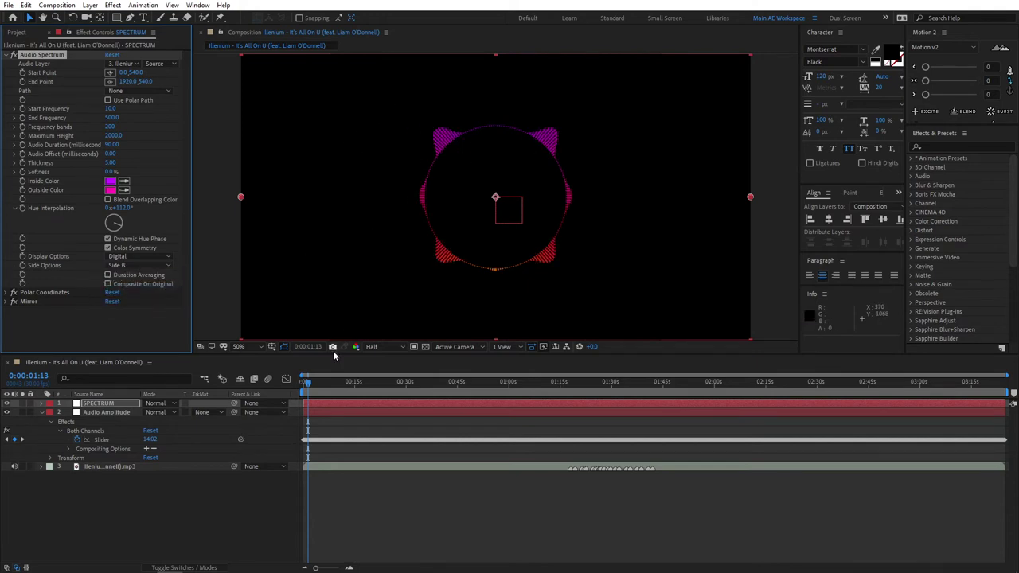
# - Preview the Side B spectrum animating from about 11 seconds into the song
pyautogui.moveTo(308, 390); pyautogui.dragTo(344, 383)
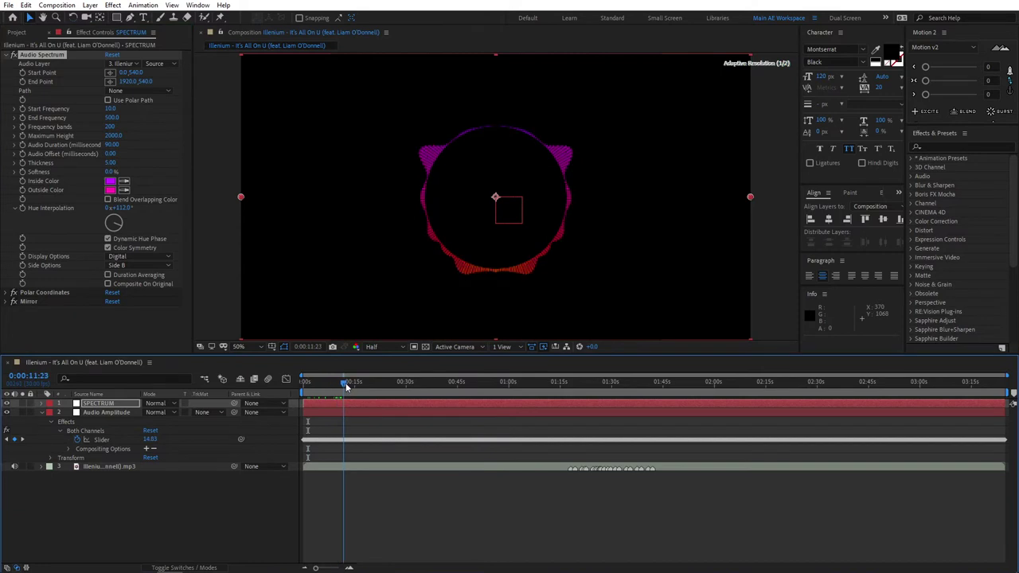
pyautogui.press('space')
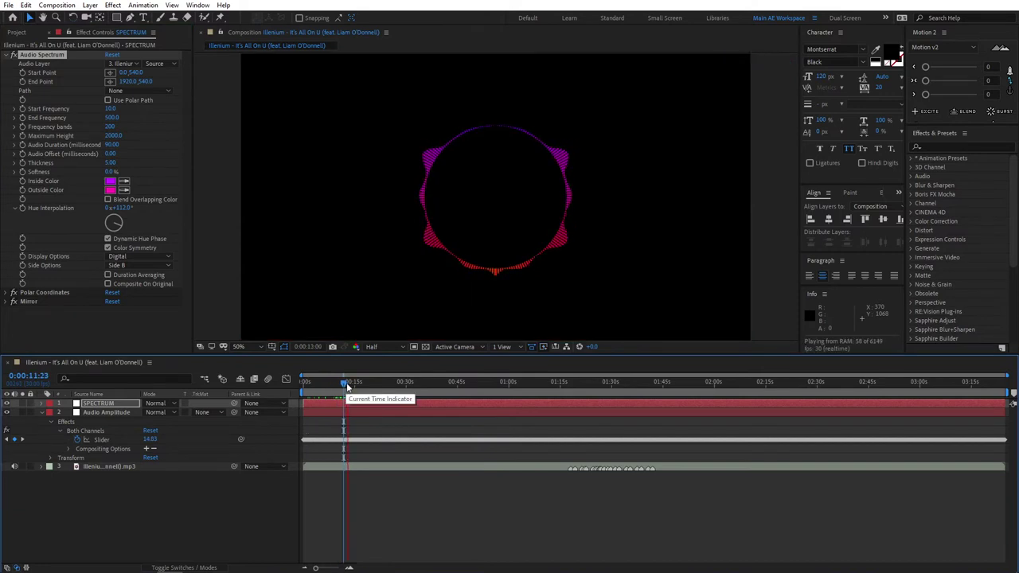
pyautogui.click(493, 272)
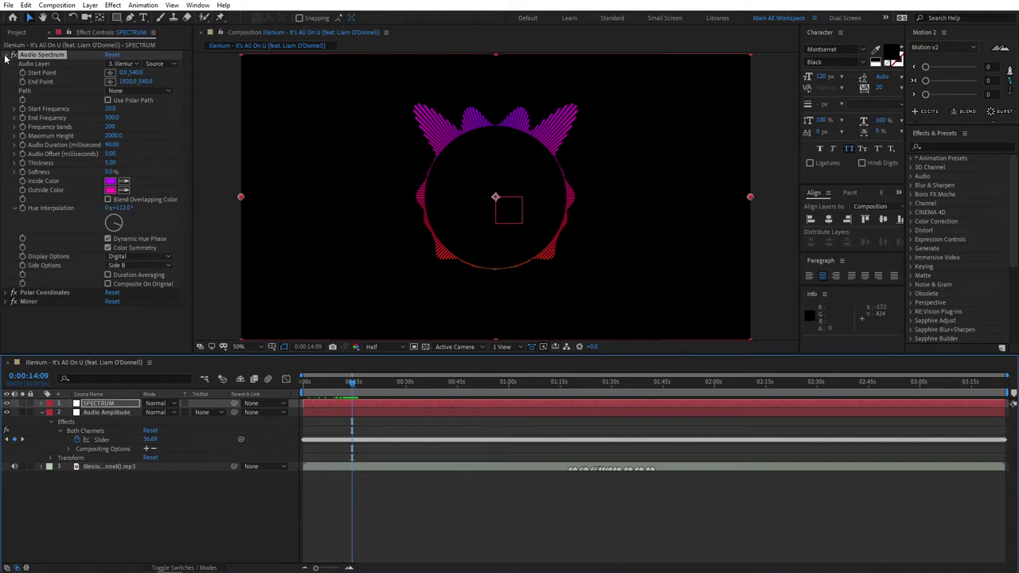
pyautogui.hotkey('ctrl', '0')
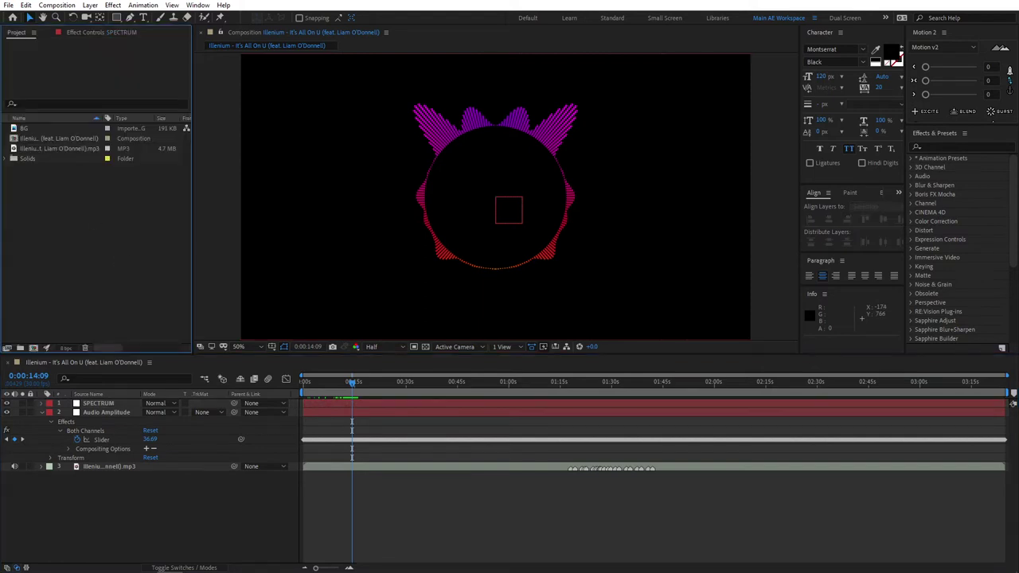
# - Add the BG photo to the composition and pre-compose it, moving all attributes
pyautogui.moveTo(33, 128); pyautogui.dragTo(99, 484)
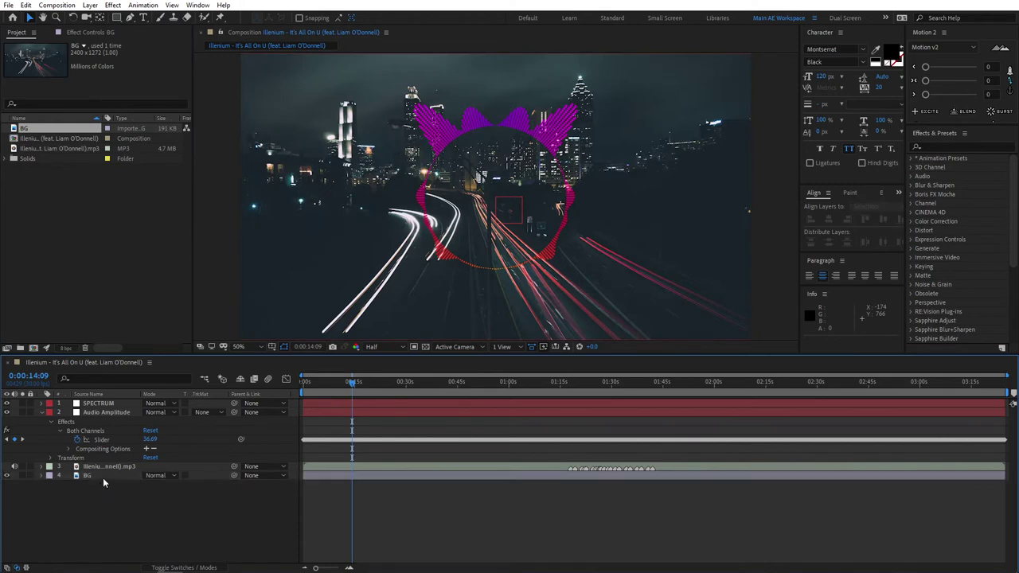
pyautogui.rightClick(103, 477)
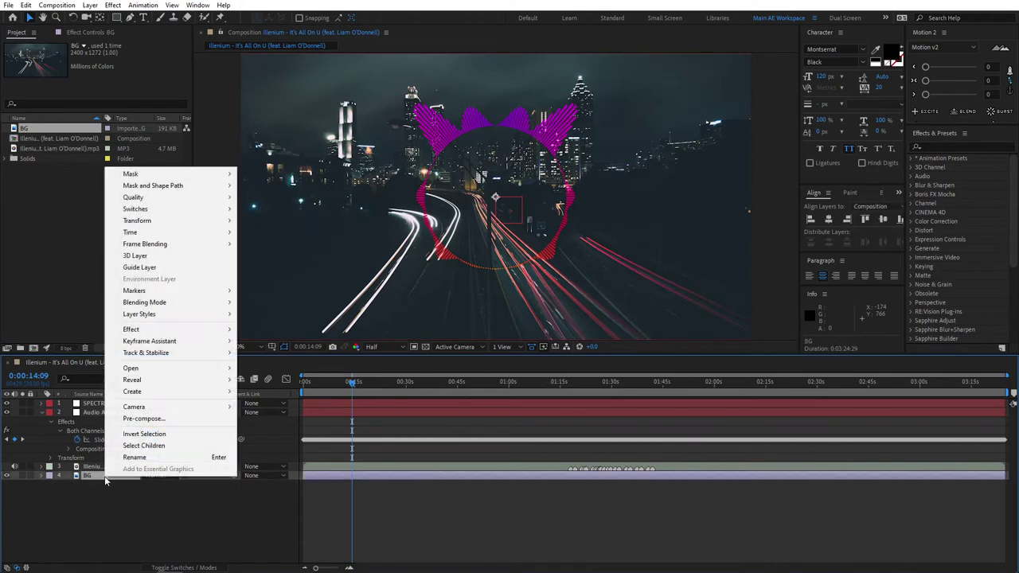
pyautogui.click(142, 418)
pyautogui.write('BG')
pyautogui.click(42, 104)
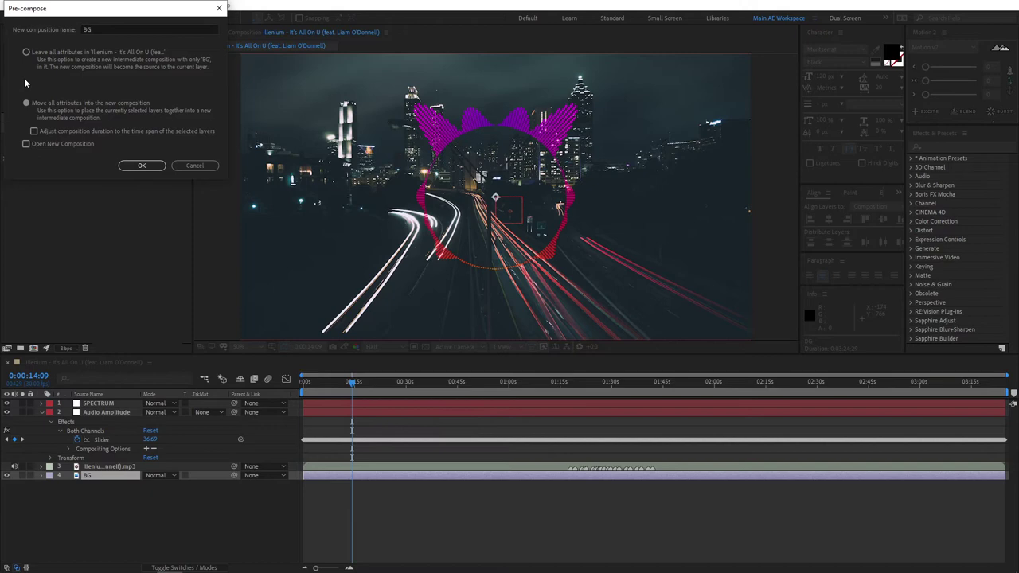
pyautogui.click(137, 166)
# - Set the BG layer's opacity to 50% and search Effects & Presets for 'fast'
pyautogui.press('t')
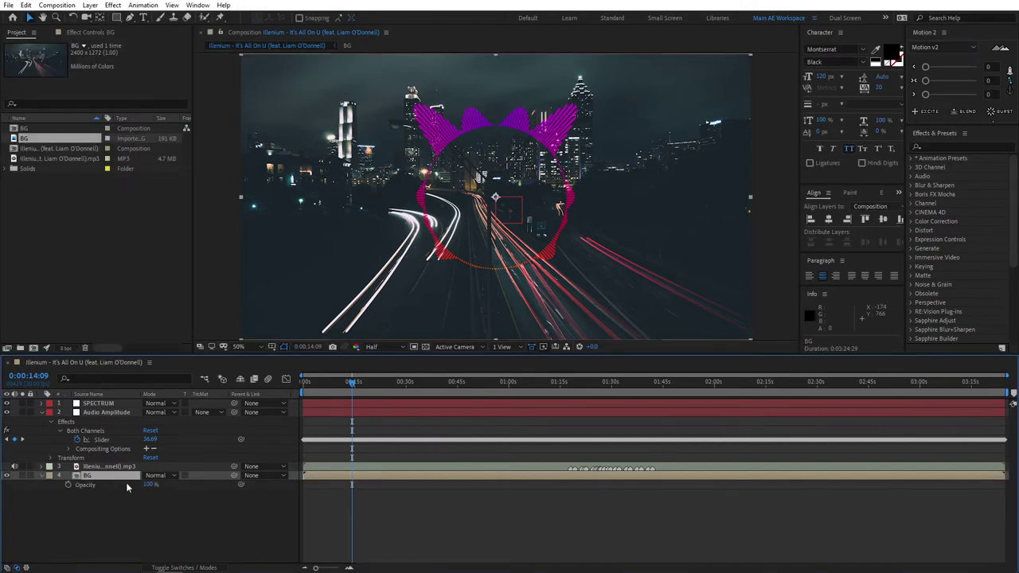
pyautogui.click(148, 485)
pyautogui.write('50')
pyautogui.press('Return')
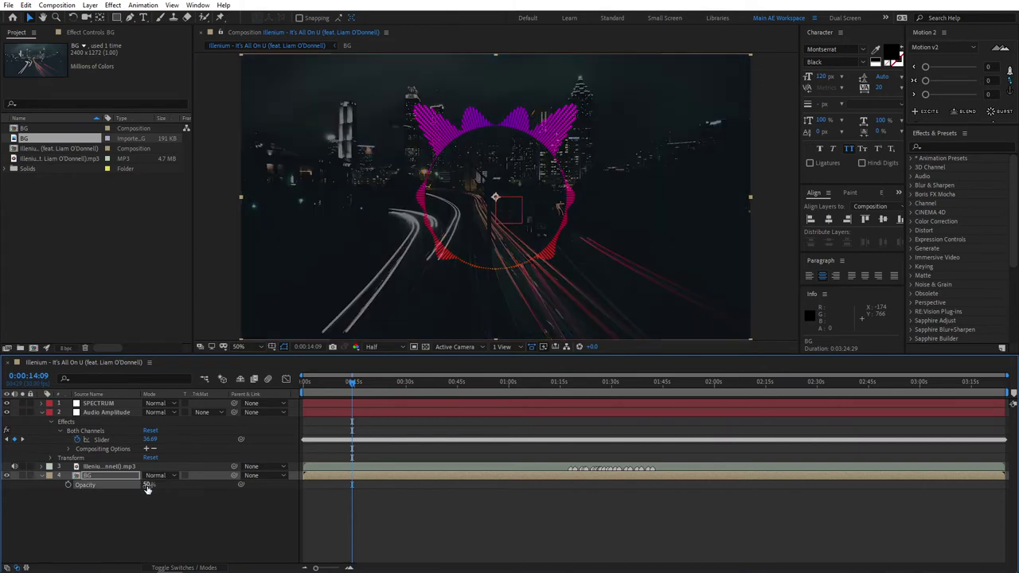
pyautogui.click(169, 503)
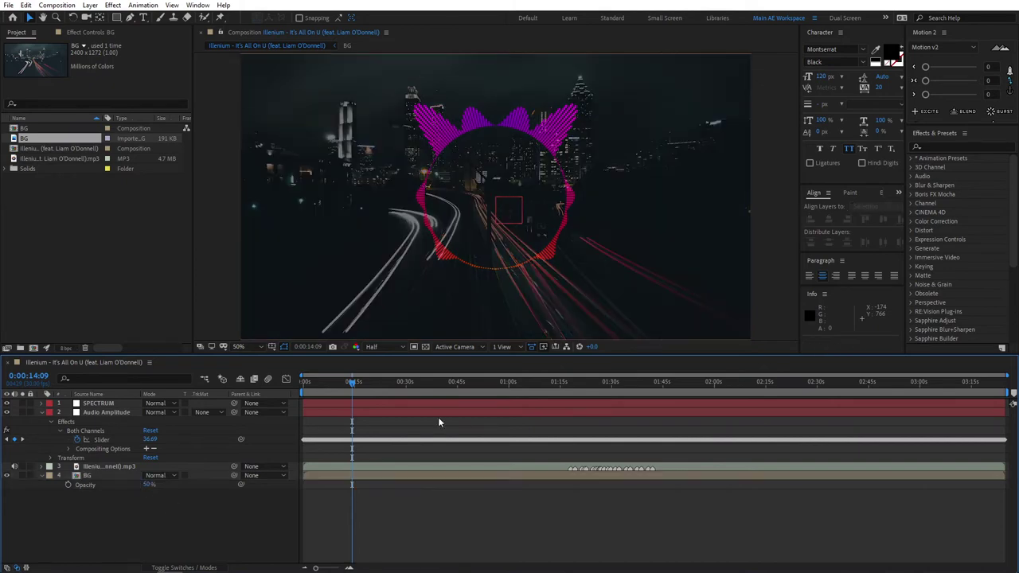
pyautogui.click(965, 147)
pyautogui.write('fast')
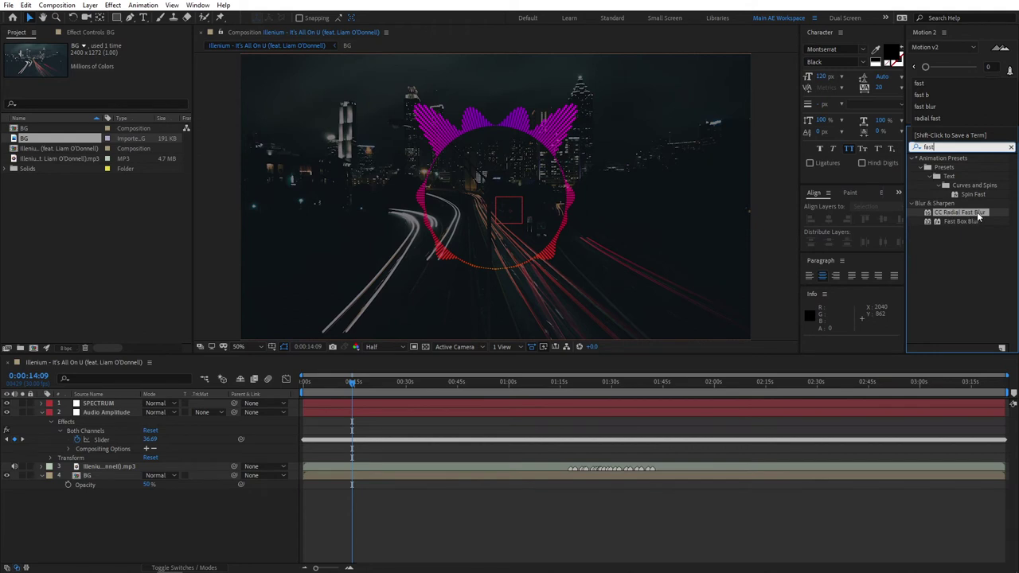
# - Apply CC Radial Fast Blur to BG with its Amount set to 0
pyautogui.moveTo(970, 211); pyautogui.dragTo(97, 476)
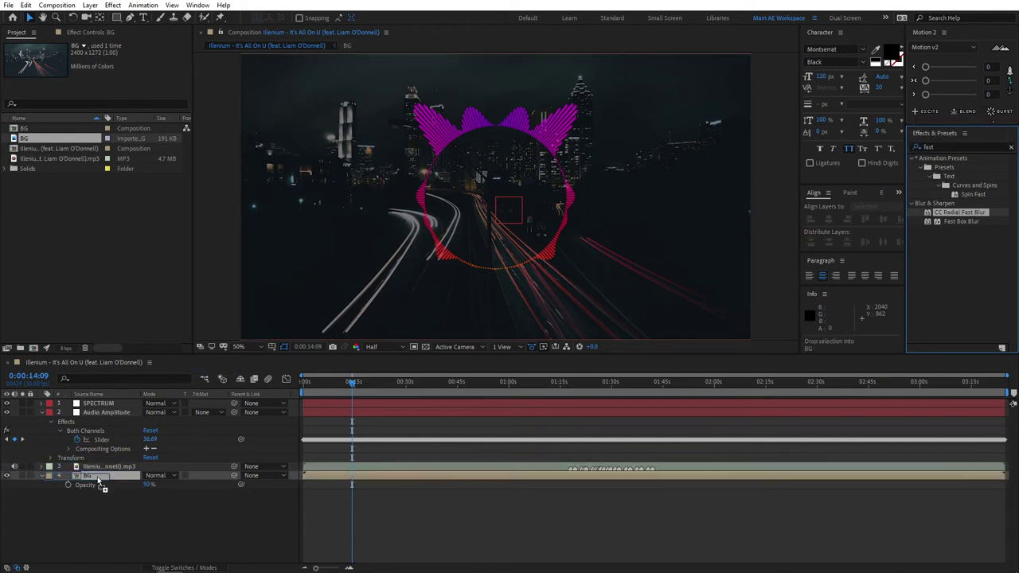
pyautogui.click(112, 72)
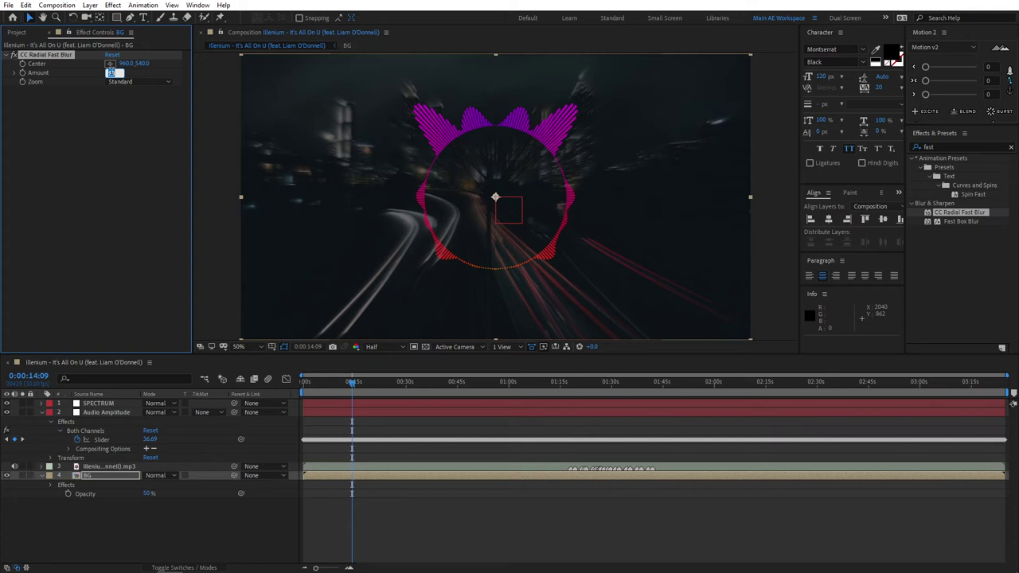
pyautogui.write('0')
pyautogui.press('Return')
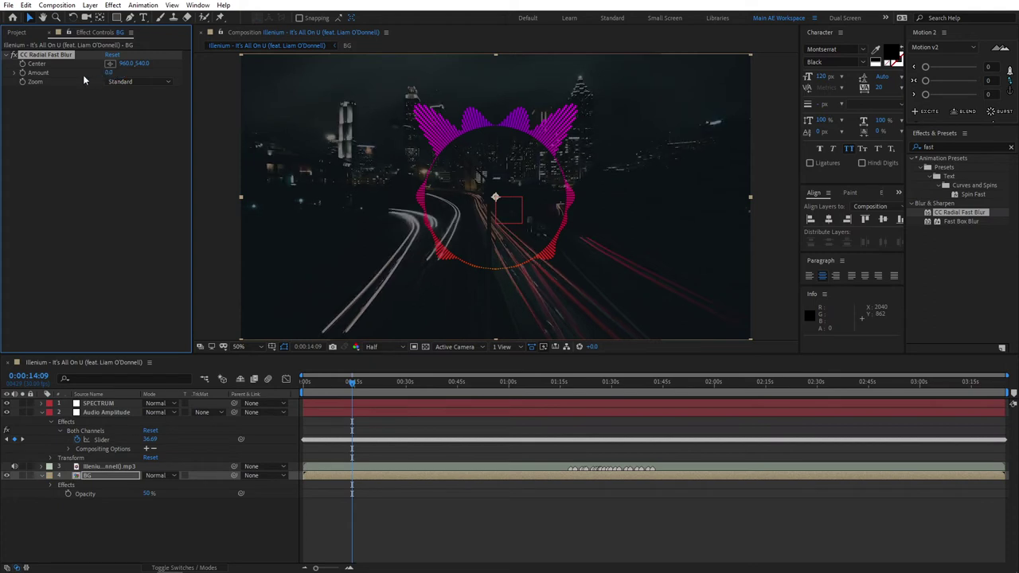
# - Drive the blur Amount with a value+ expression linked to the Audio Amplitude Slider
pyautogui.keyDown('alt'); pyautogui.click(22, 73); pyautogui.keyUp('alt')
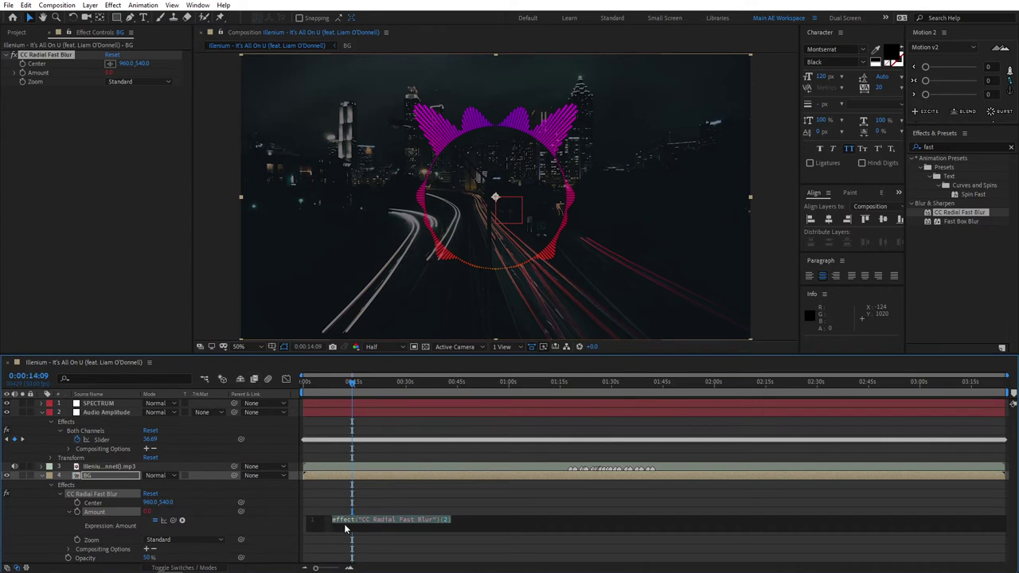
pyautogui.write('value')
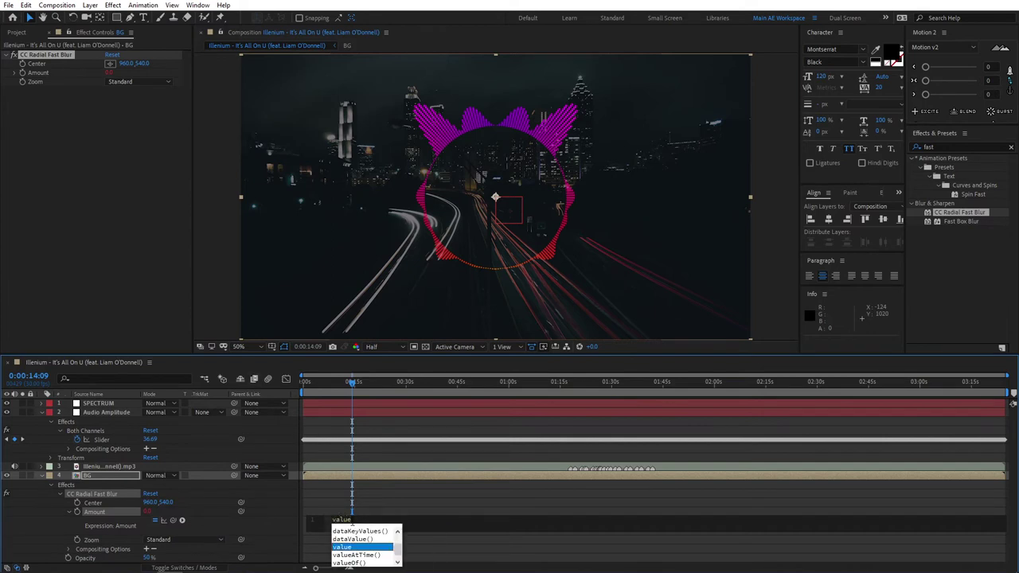
pyautogui.press('Return')
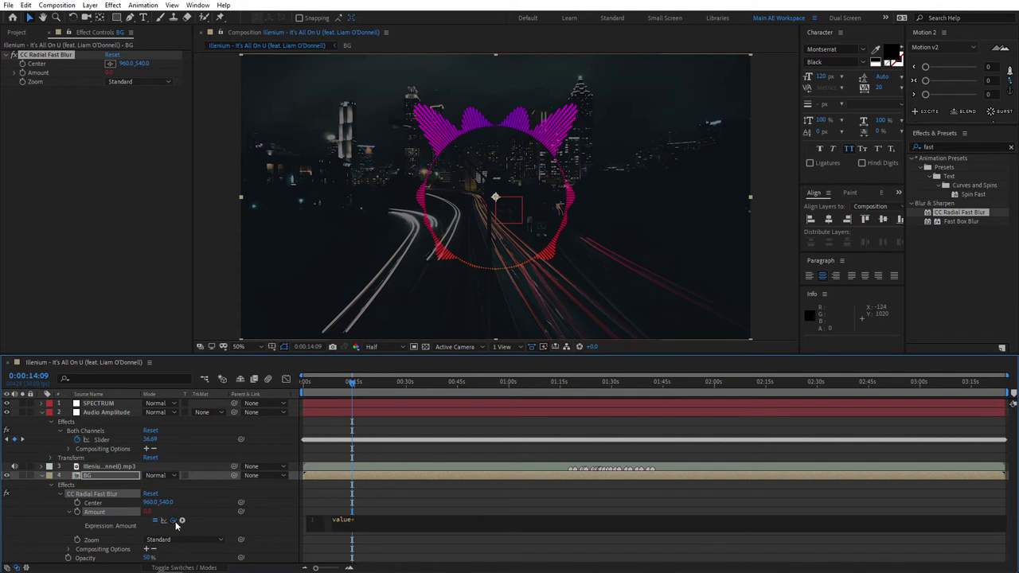
pyautogui.moveTo(172, 520); pyautogui.dragTo(109, 446)
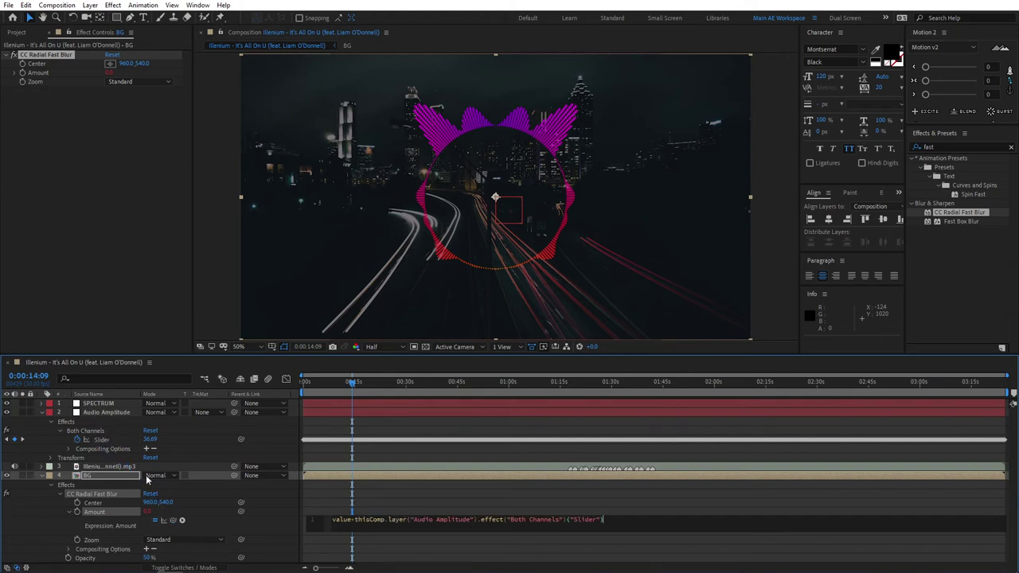
pyautogui.click(271, 509)
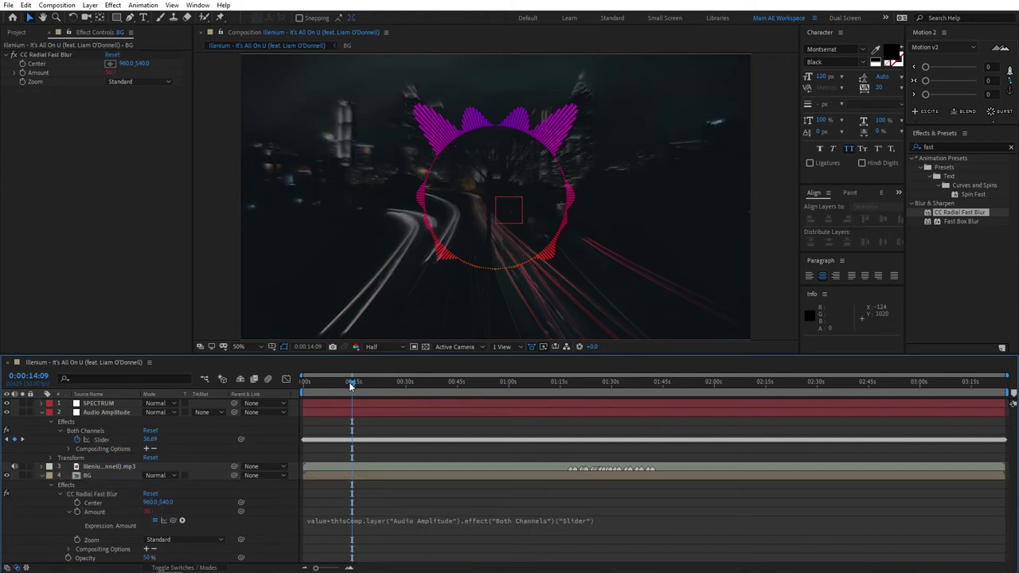
pyautogui.moveTo(350, 382); pyautogui.dragTo(307, 385)
pyautogui.press('space')
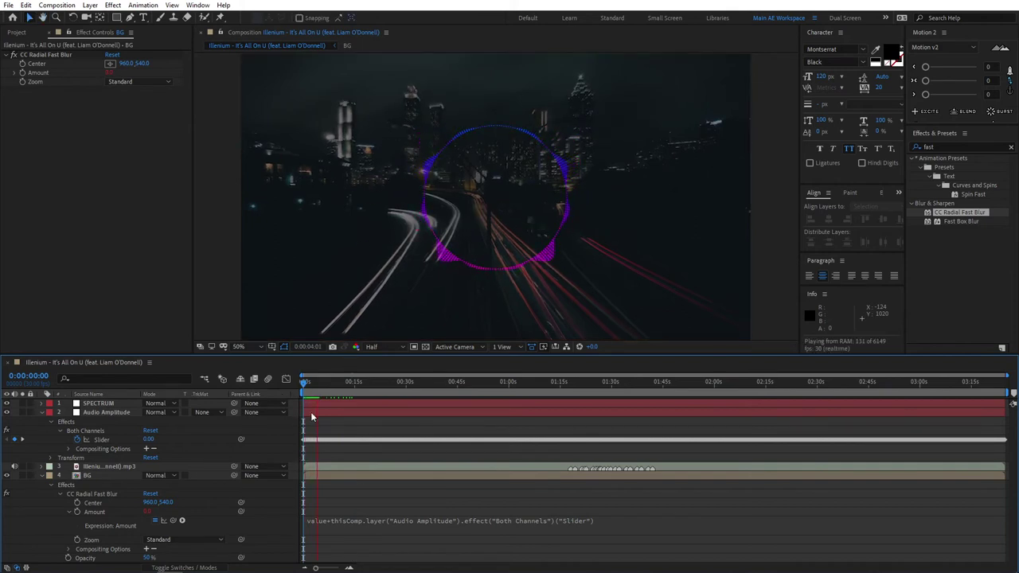
pyautogui.click(616, 519)
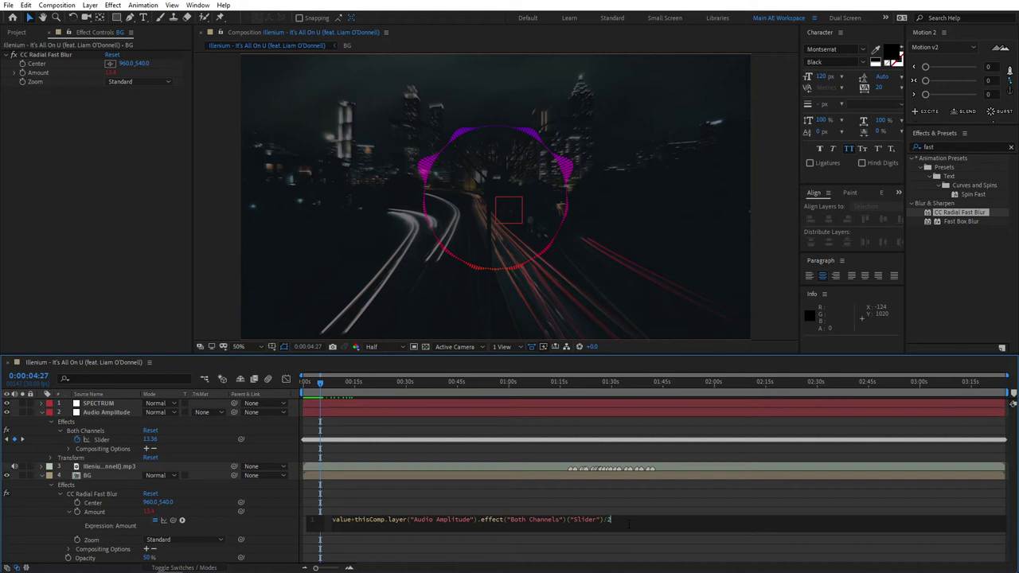
pyautogui.click(319, 484)
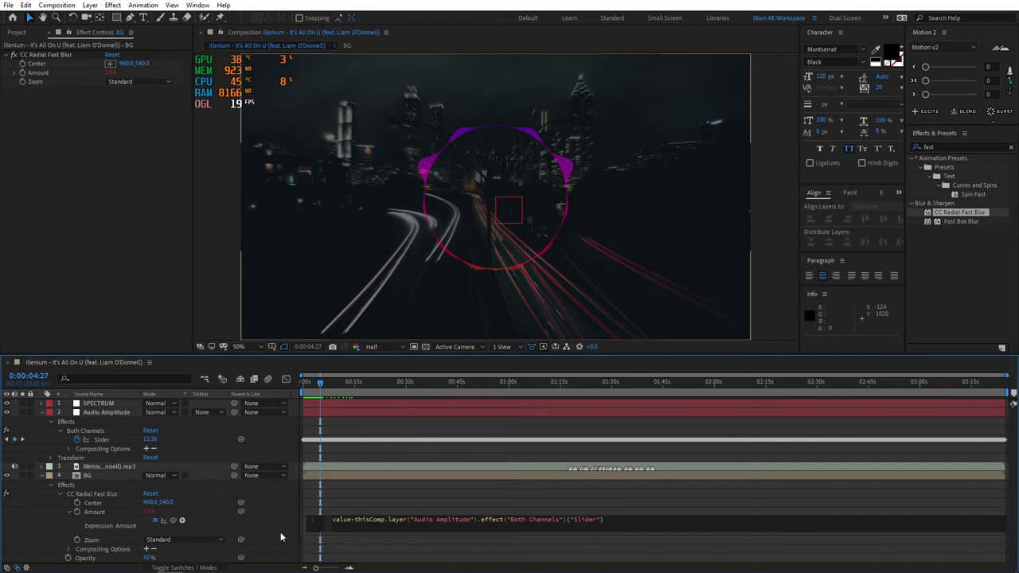
pyautogui.press('space')
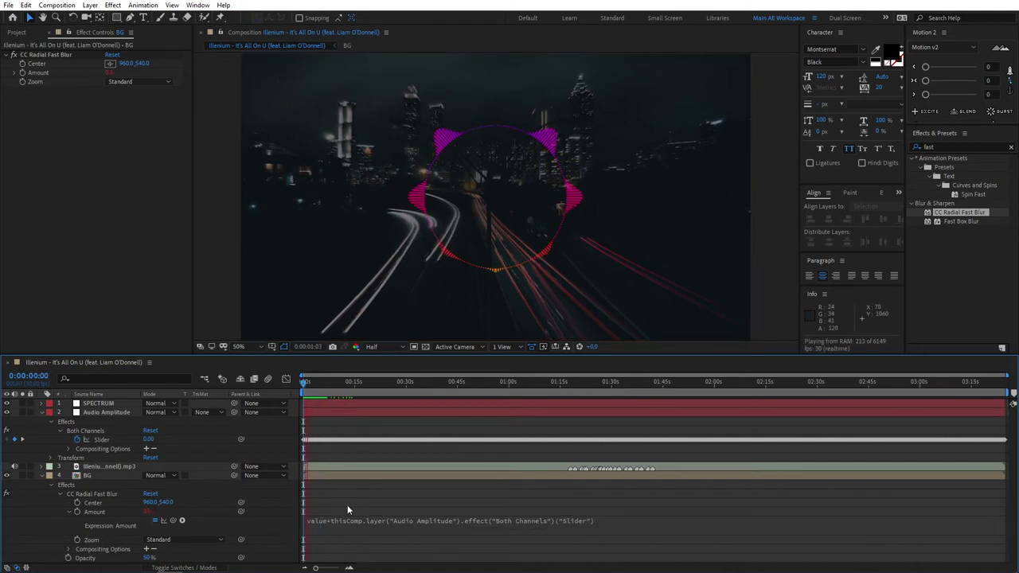
pyautogui.press('space')
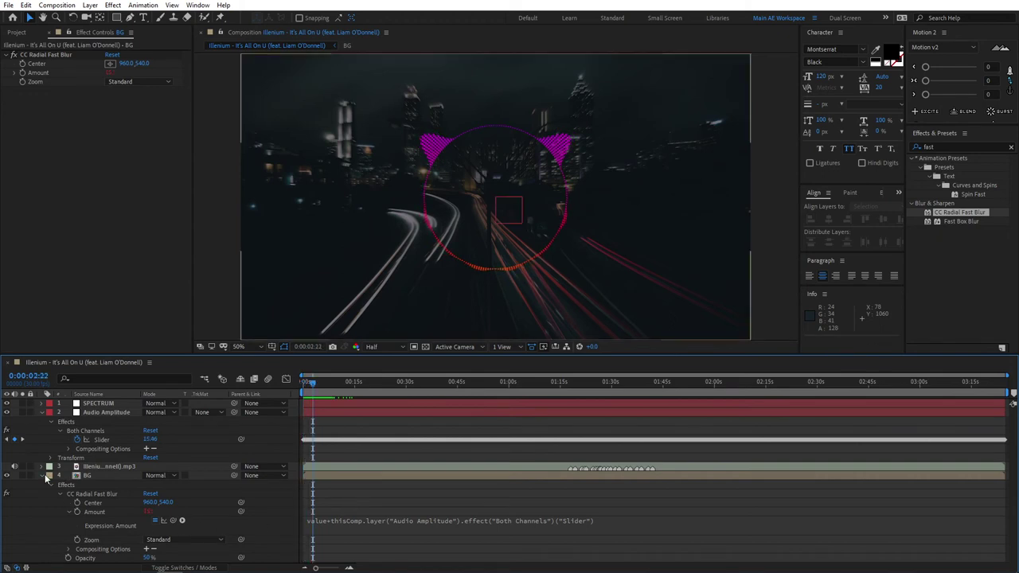
pyautogui.click(109, 478)
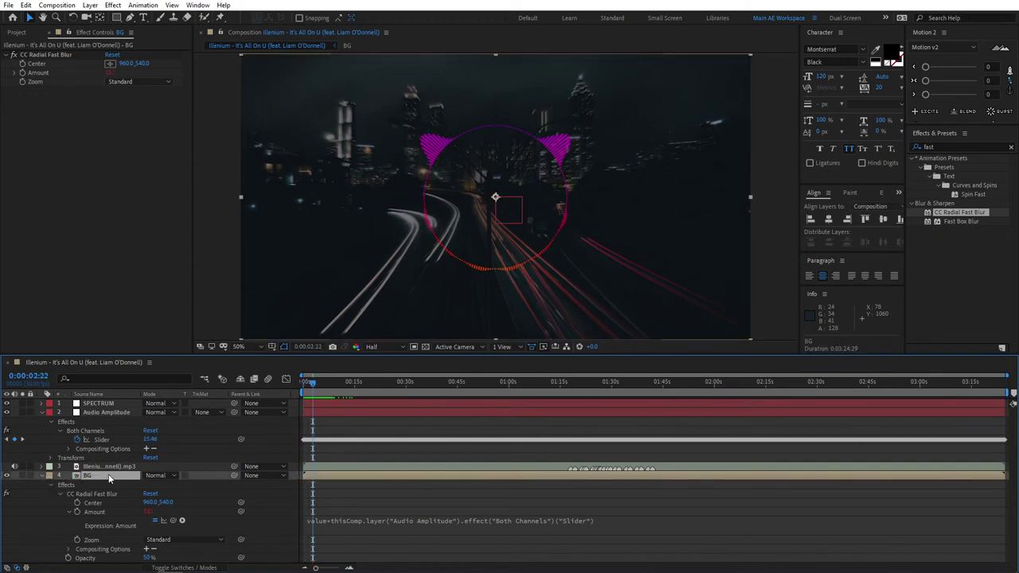
# - Give BG Opacity a value* expression linked to the Audio Amplitude Slider, then preview from the start
pyautogui.press('u')
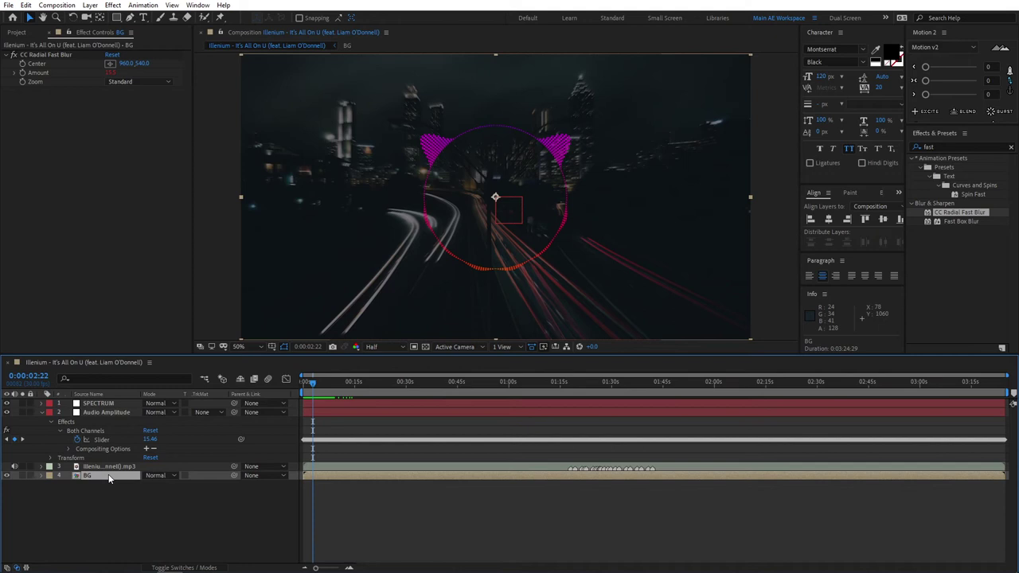
pyautogui.press('t')
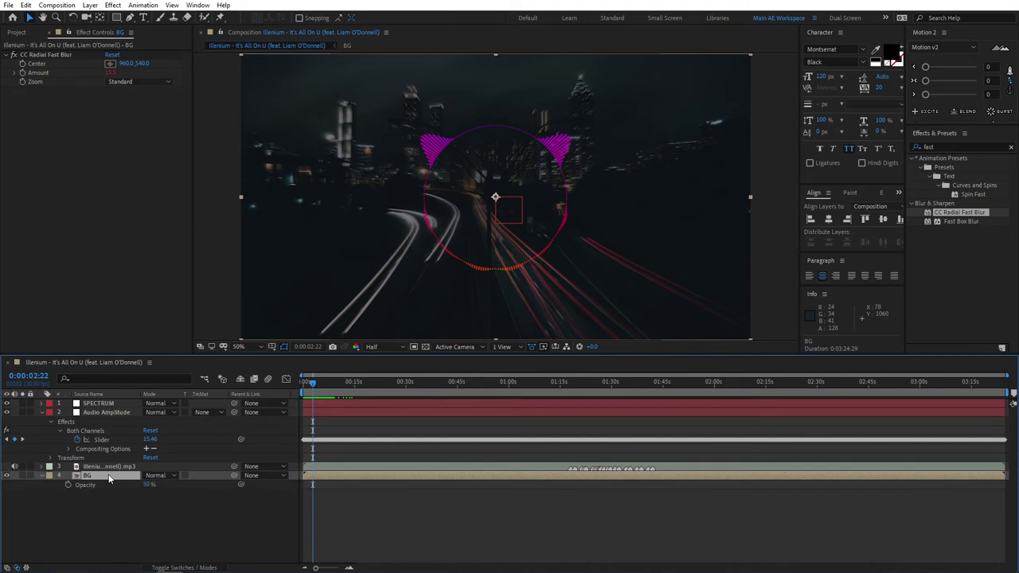
pyautogui.keyDown('alt'); pyautogui.click(68, 487); pyautogui.keyUp('alt')
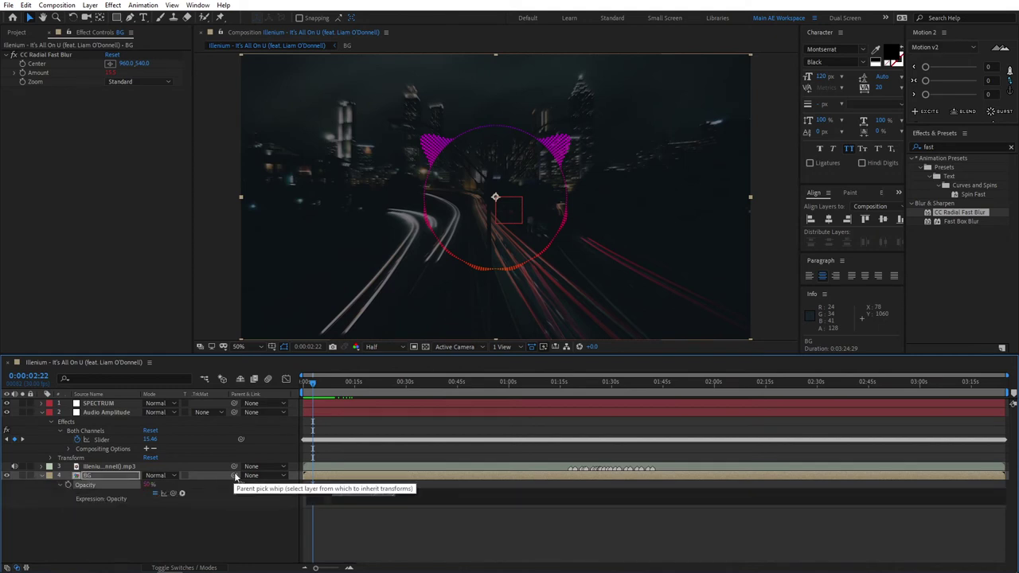
pyautogui.write('v')
pyautogui.press('Return')
pyautogui.write('*')
pyautogui.moveTo(165, 492); pyautogui.dragTo(102, 440)
pyautogui.click(245, 531)
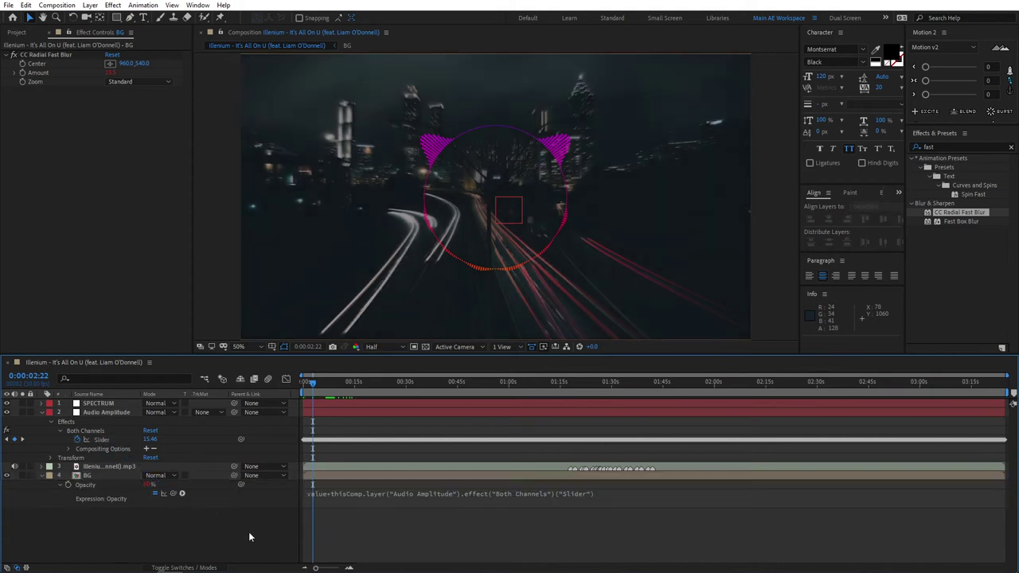
pyautogui.moveTo(314, 388); pyautogui.dragTo(304, 383)
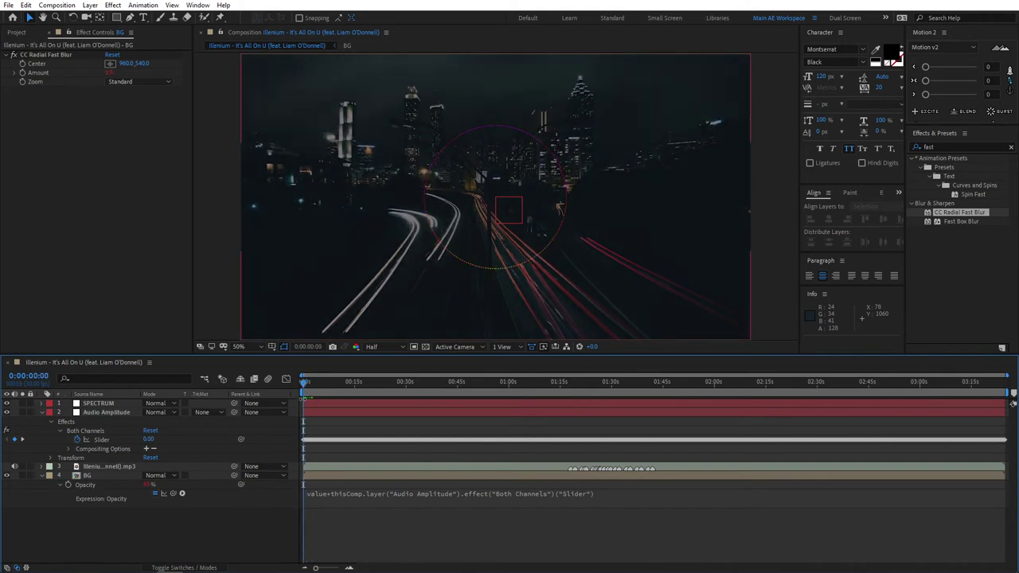
pyautogui.press('space')
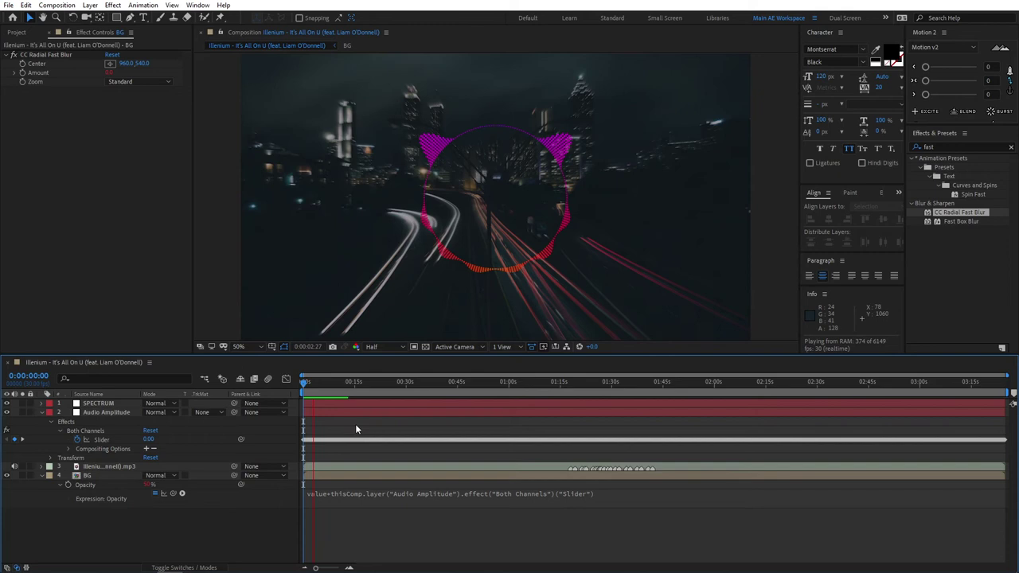
# - Apply the Wiggle - rotation preset to BG with speed 0.5 and amount 3°
pyautogui.click(943, 148)
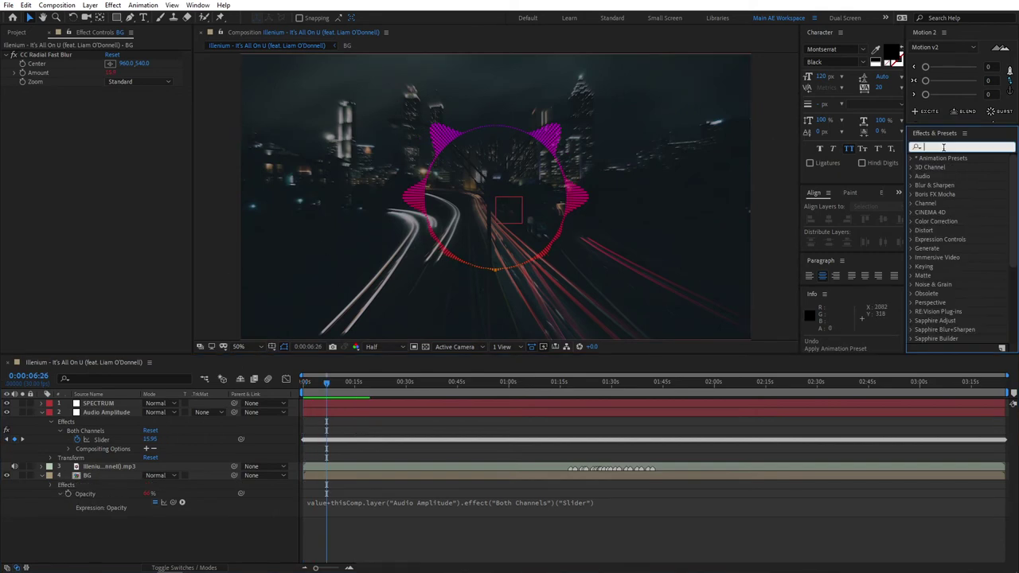
pyautogui.write('wiggle')
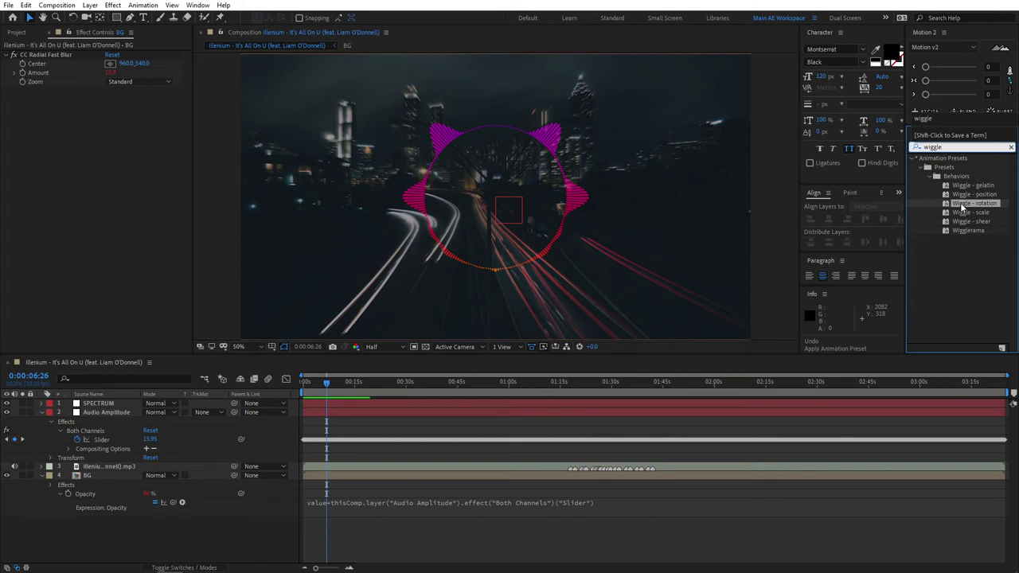
pyautogui.moveTo(991, 206); pyautogui.dragTo(99, 480)
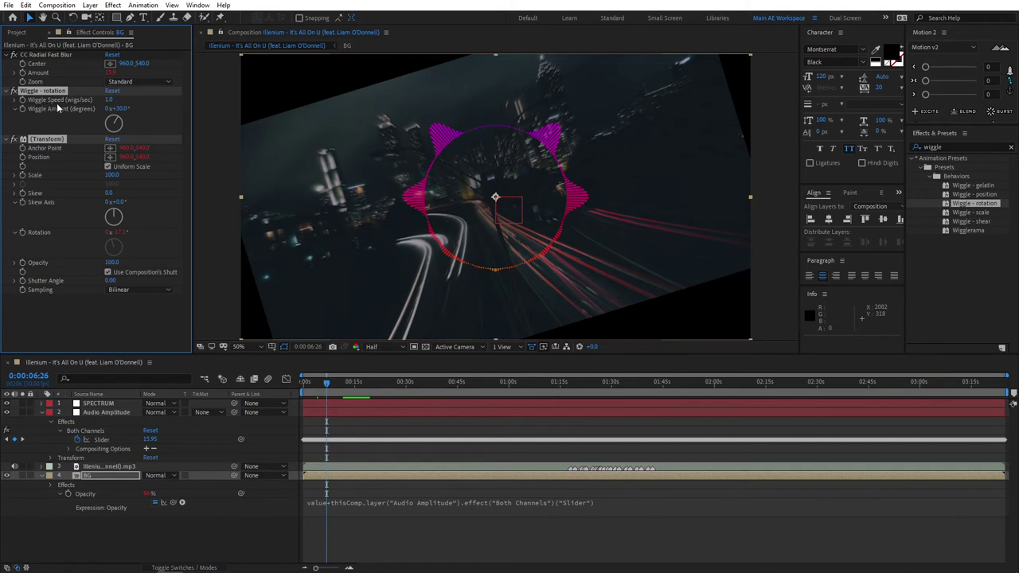
pyautogui.click(113, 99)
pyautogui.write('0.5')
pyautogui.press('Return')
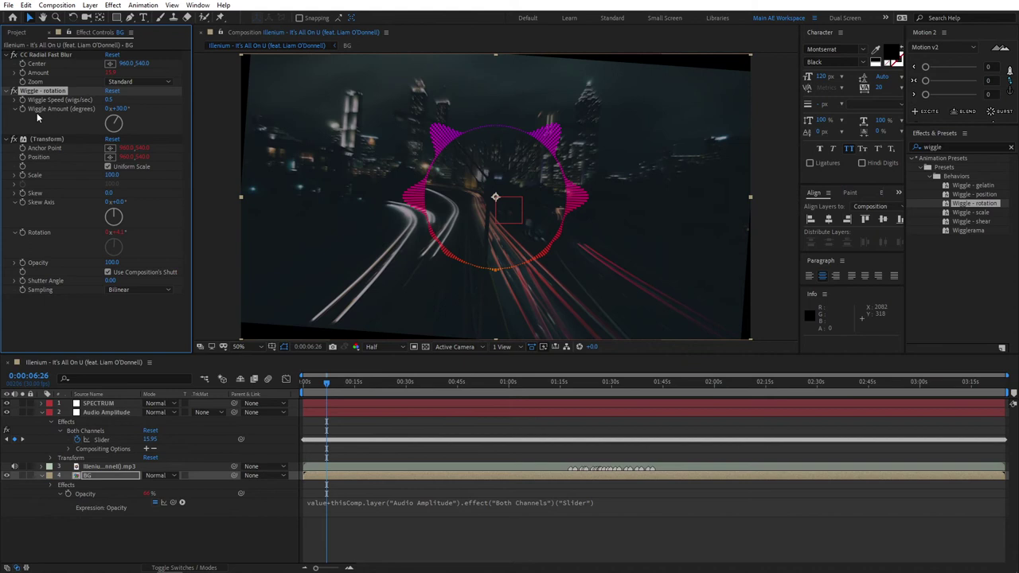
pyautogui.click(118, 108)
pyautogui.write('0')
pyautogui.press('Return')
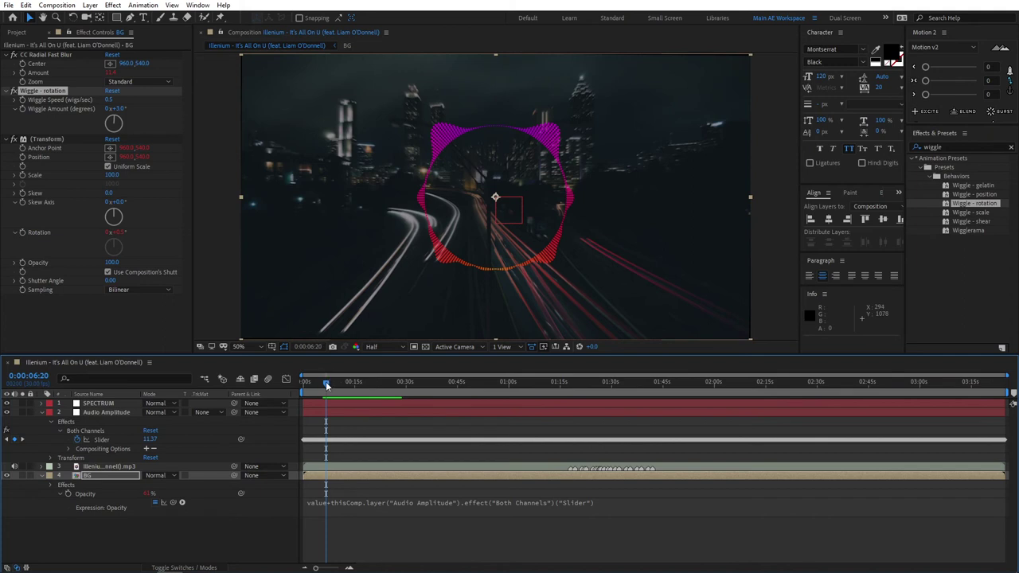
# - Scale the BG layer to 110% and preview the composition
pyautogui.click(190, 534)
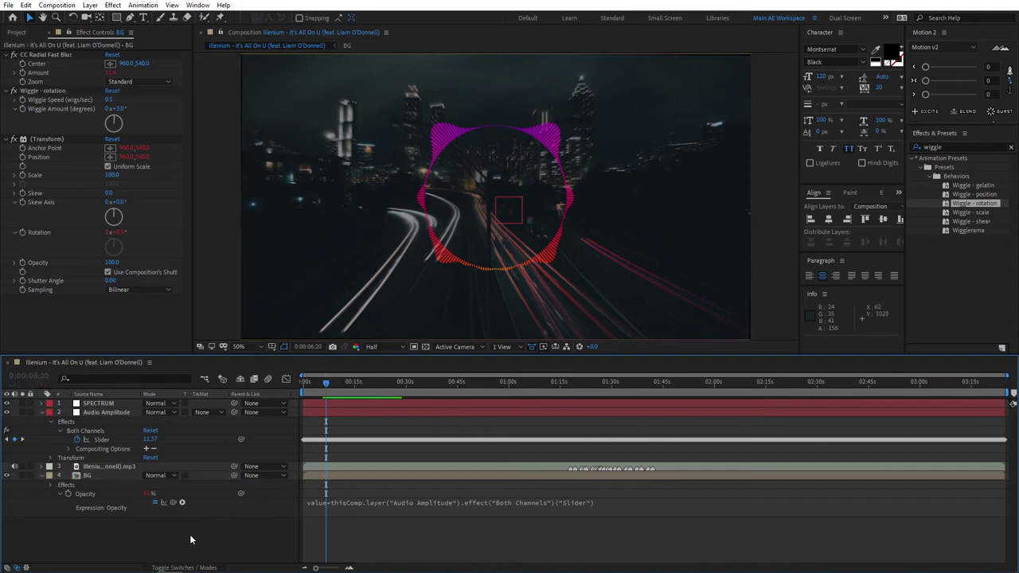
pyautogui.click(99, 475)
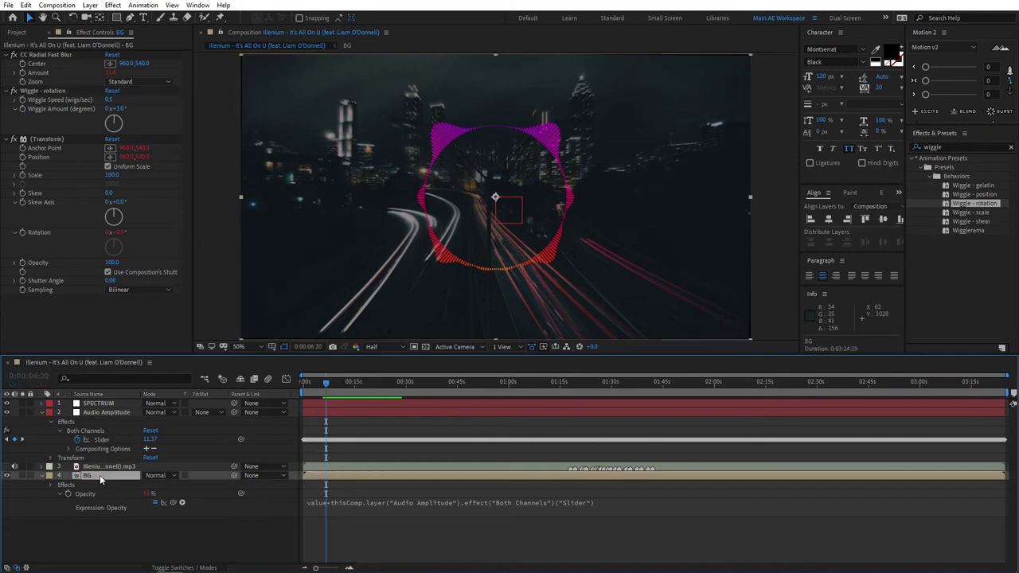
pyautogui.press('s')
pyautogui.click(160, 485)
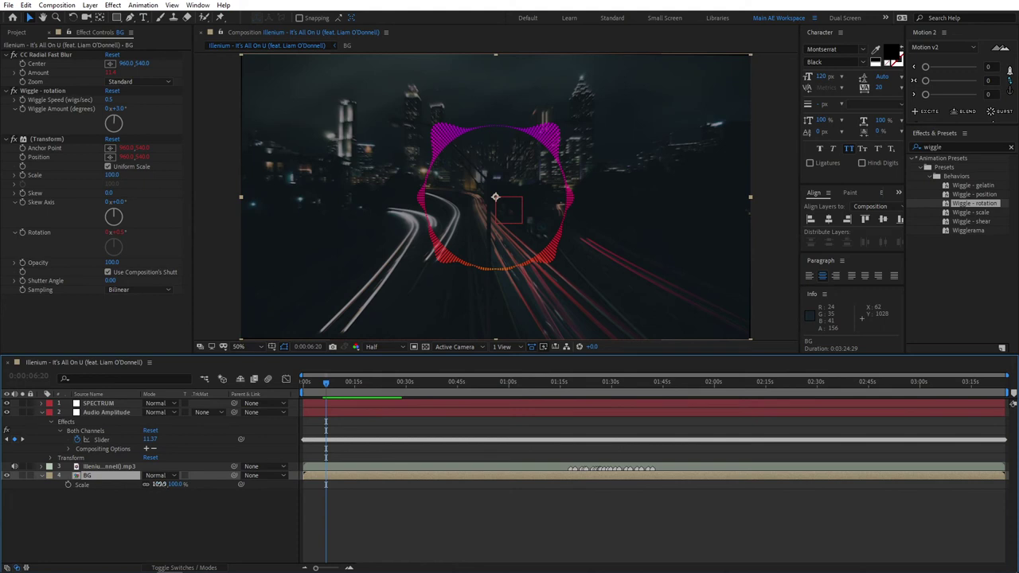
pyautogui.write('110')
pyautogui.press('Return')
pyautogui.press('space')
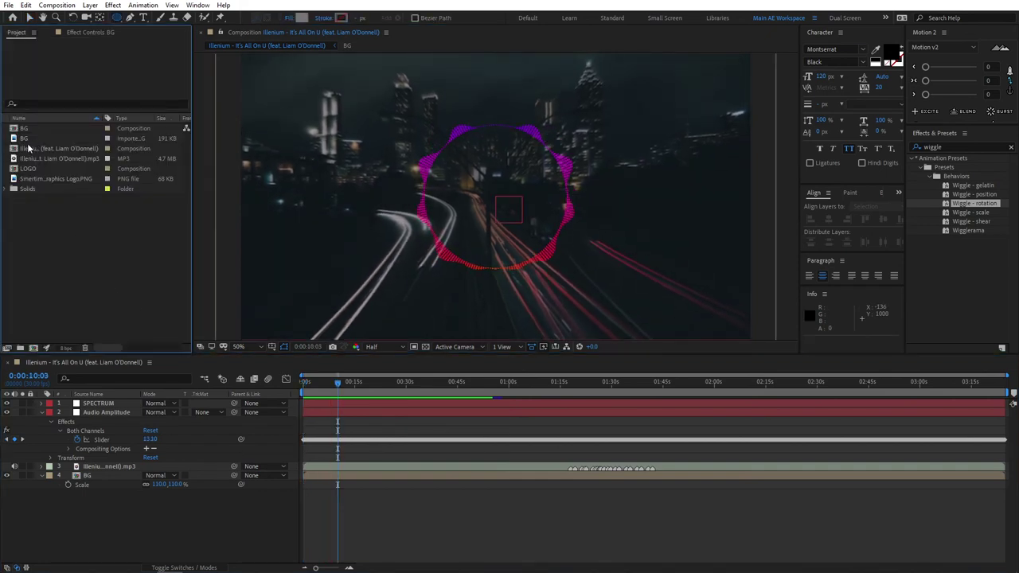
# - Add LOGO to the timeline and pre-compose it with SPECTRUM as 'SPECTRUM'
pyautogui.moveTo(36, 169); pyautogui.dragTo(154, 395)
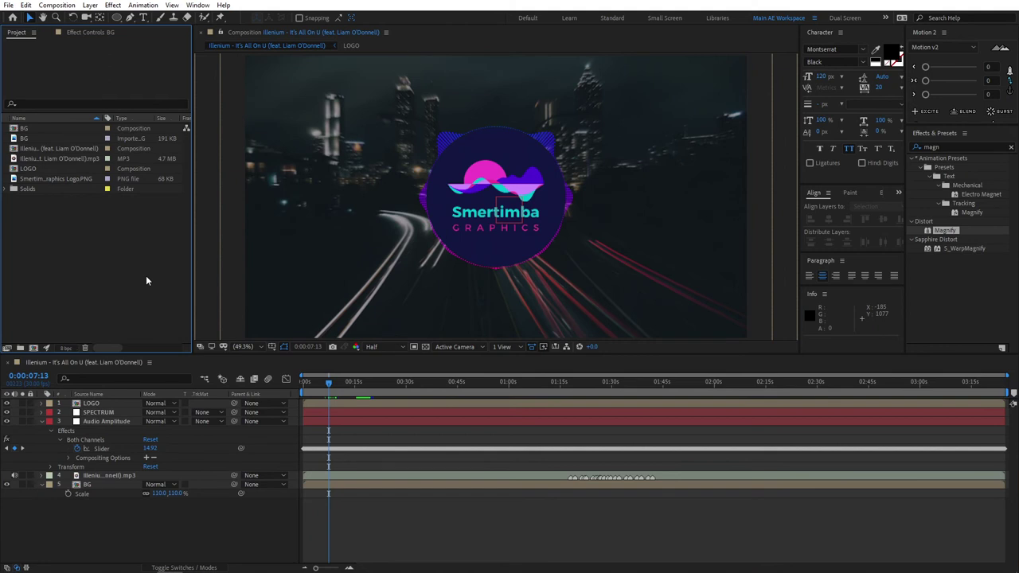
pyautogui.click(92, 403)
pyautogui.keyDown('shift'); pyautogui.click(98, 412); pyautogui.keyUp('shift')
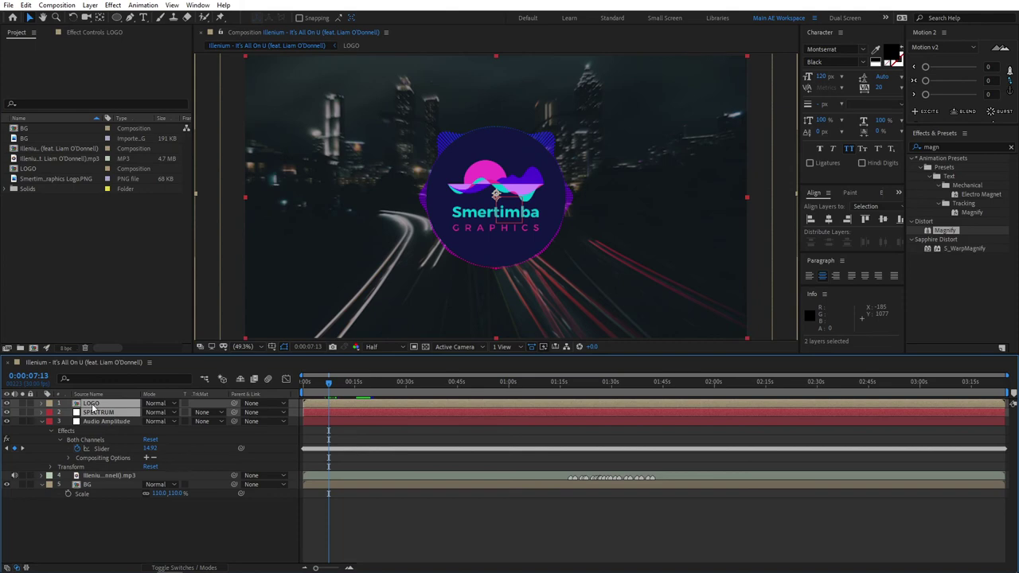
pyautogui.rightClick(91, 406)
pyautogui.click(136, 347)
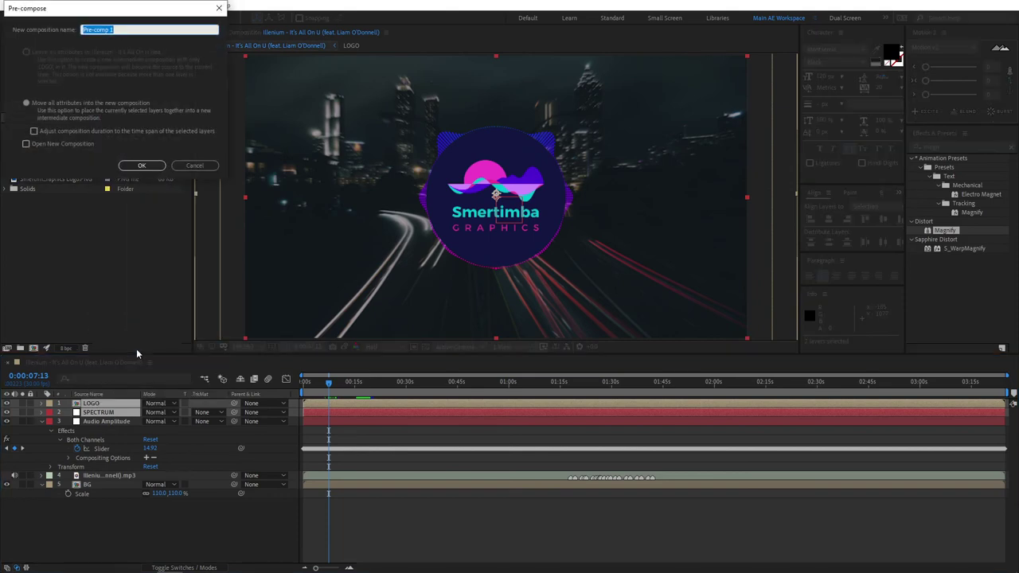
pyautogui.write('SPECTRUM')
pyautogui.press('Return')
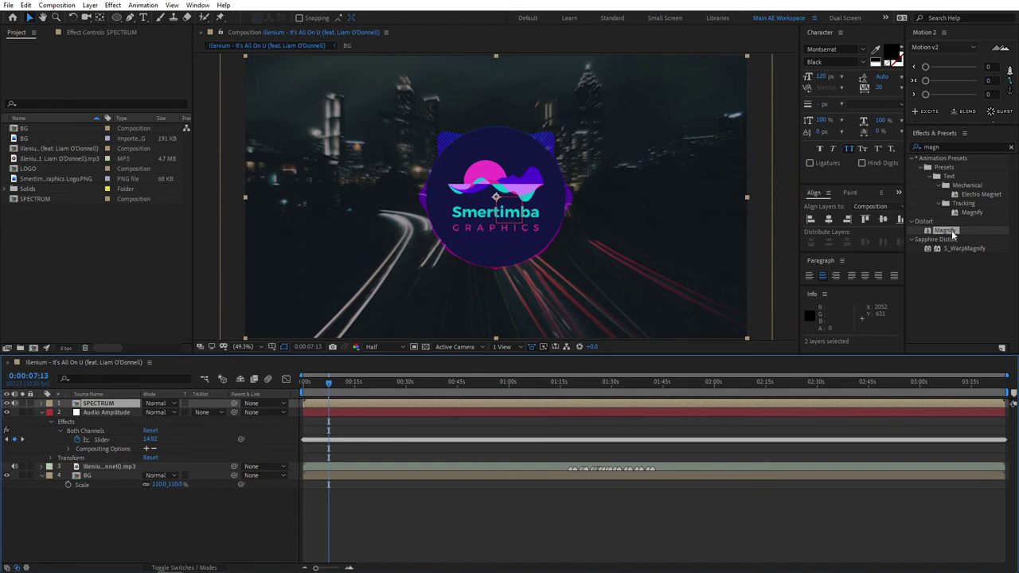
# - Apply Magnify to the SPECTRUM layer with Magnification 100, Size 1000 and Blending Mode None
pyautogui.moveTo(951, 230); pyautogui.dragTo(111, 405)
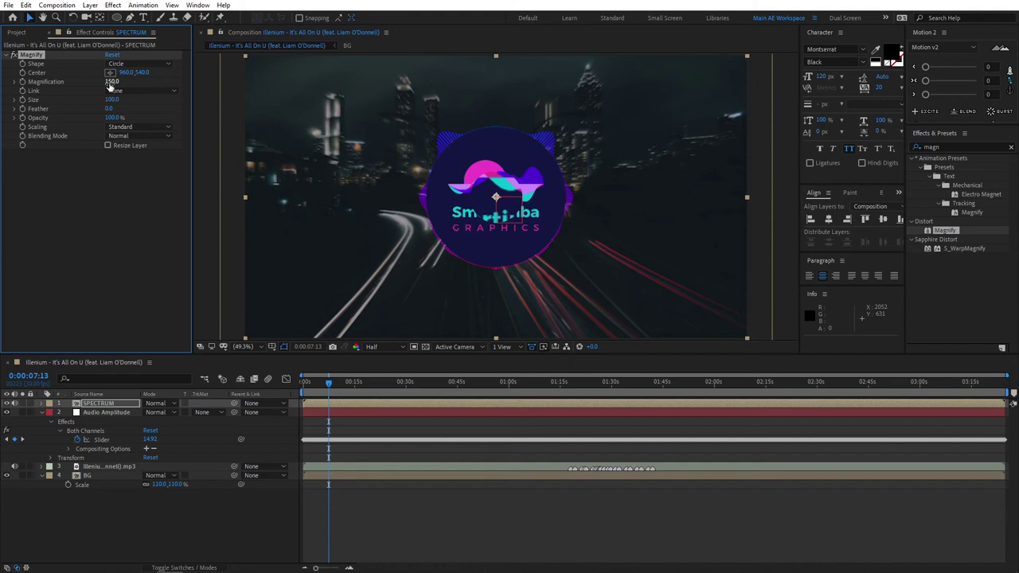
pyautogui.click(112, 82)
pyautogui.write('100')
pyautogui.press('Return')
pyautogui.click(114, 101)
pyautogui.write('1000')
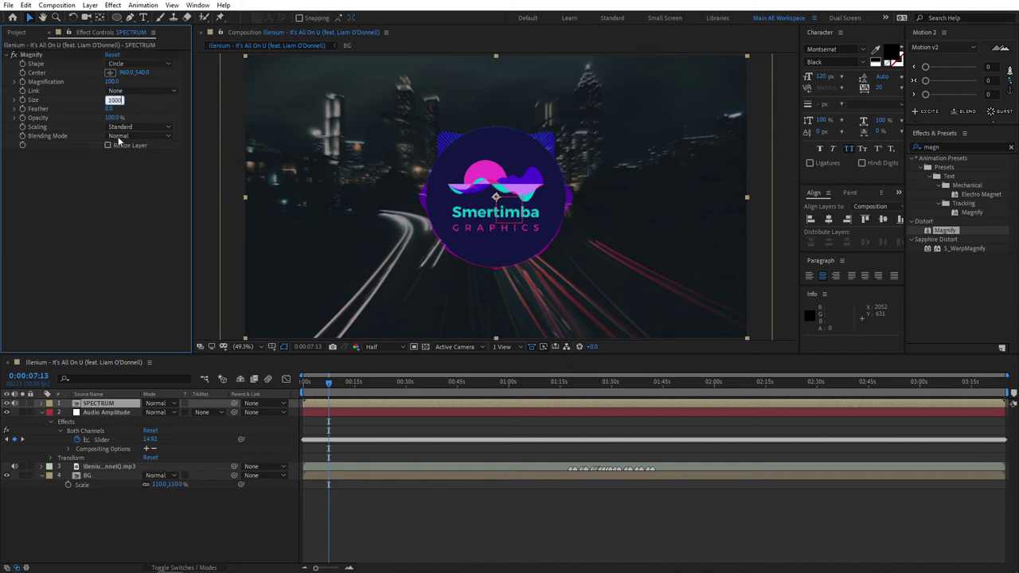
pyautogui.press('Return')
pyautogui.click(127, 136)
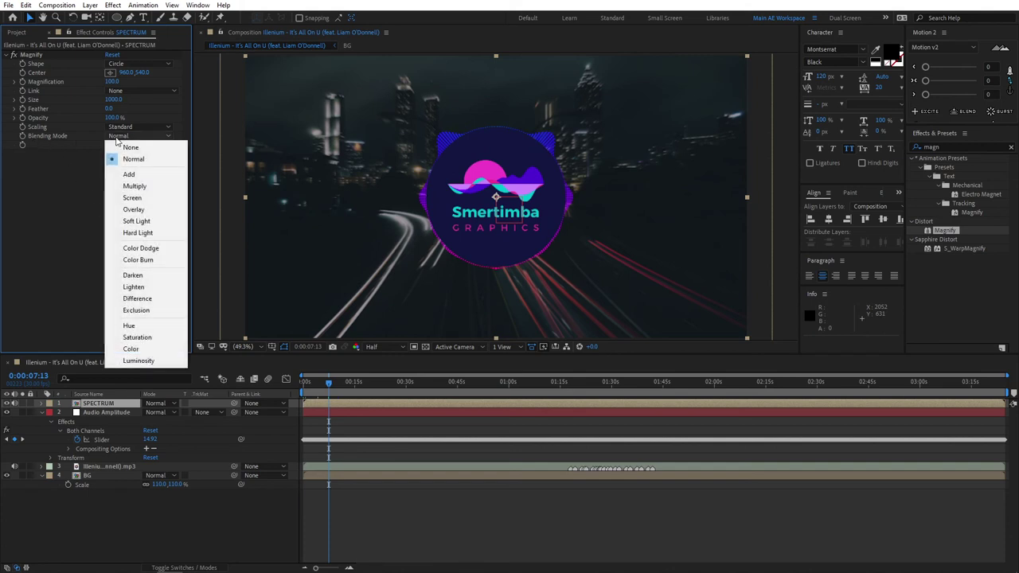
pyautogui.click(129, 149)
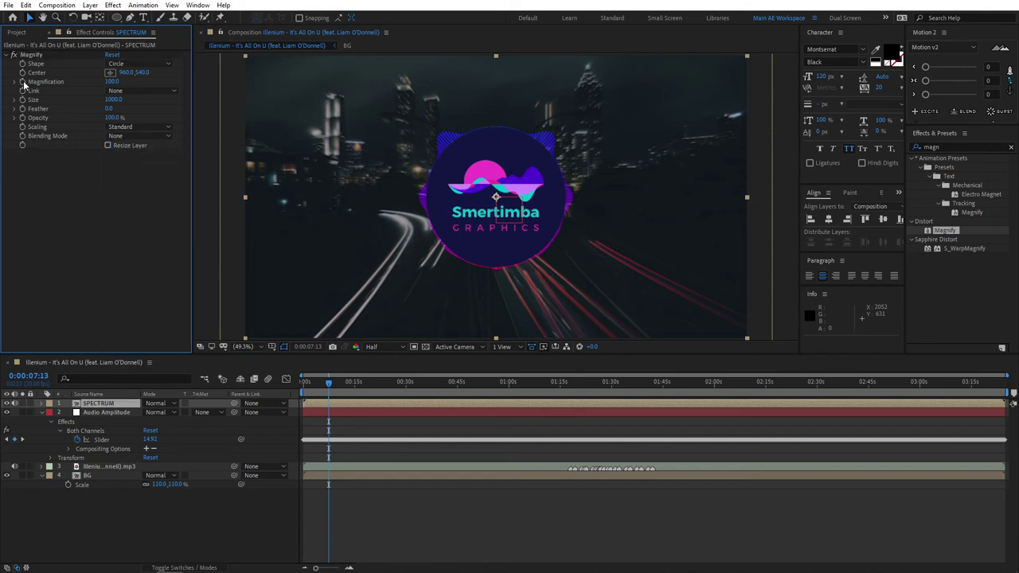
# - Give Magnification a 'value+' expression linked to the Audio Amplitude Slider, then preview
pyautogui.keyDown('alt'); pyautogui.click(22, 81); pyautogui.keyUp('alt')
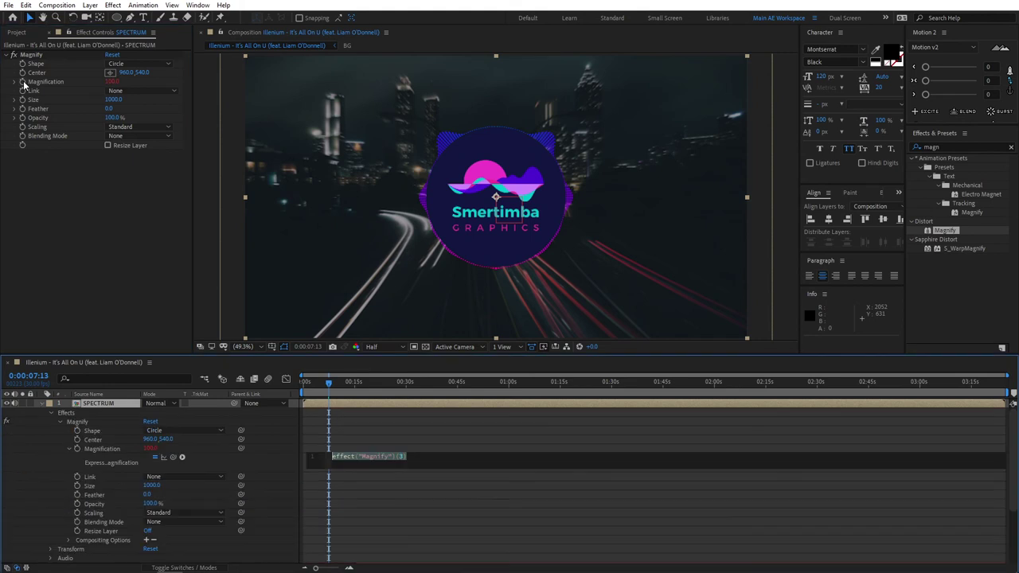
pyautogui.write('value+')
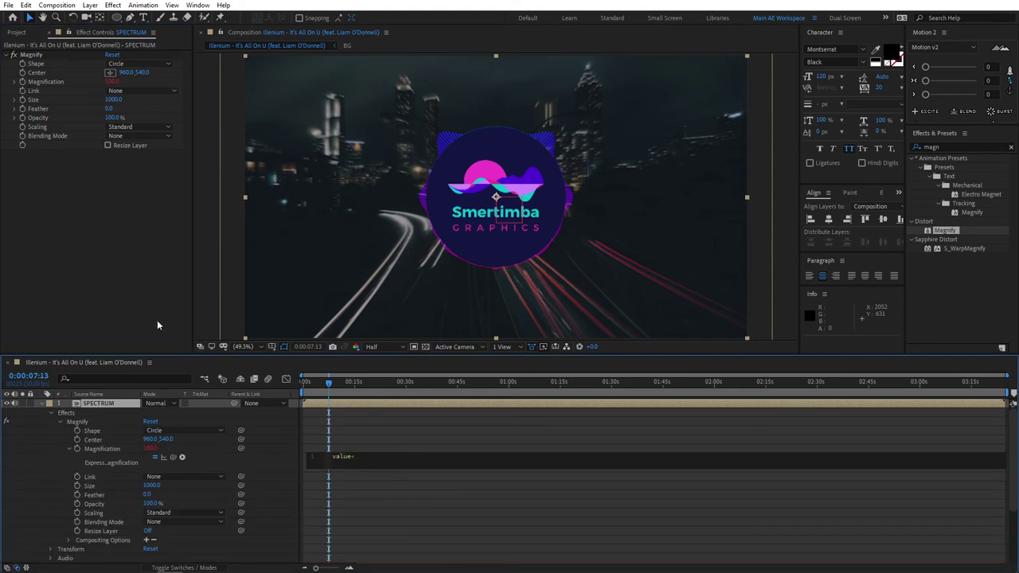
pyautogui.moveTo(170, 458); pyautogui.dragTo(102, 553)
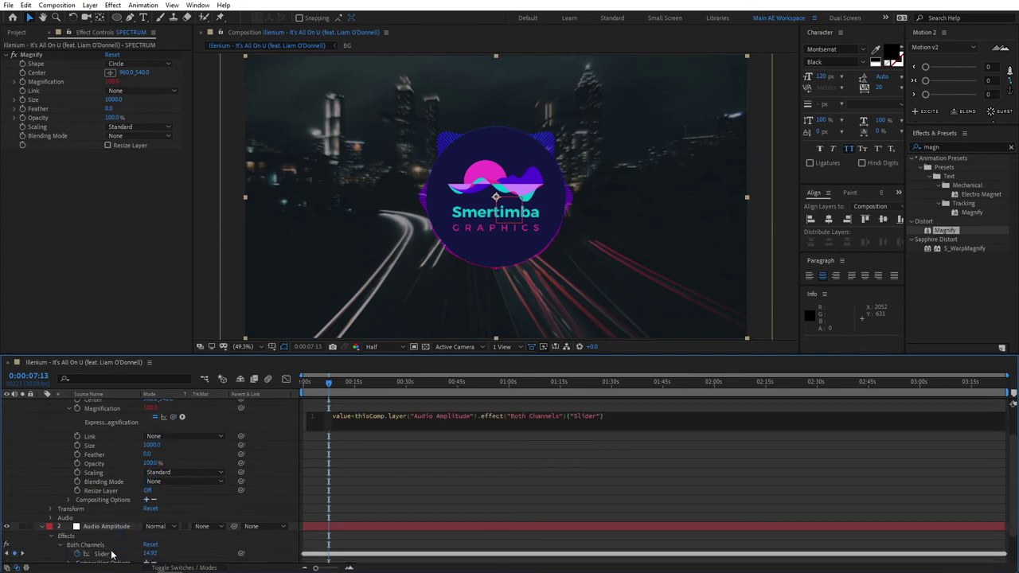
pyautogui.click(267, 425)
pyautogui.press('space')
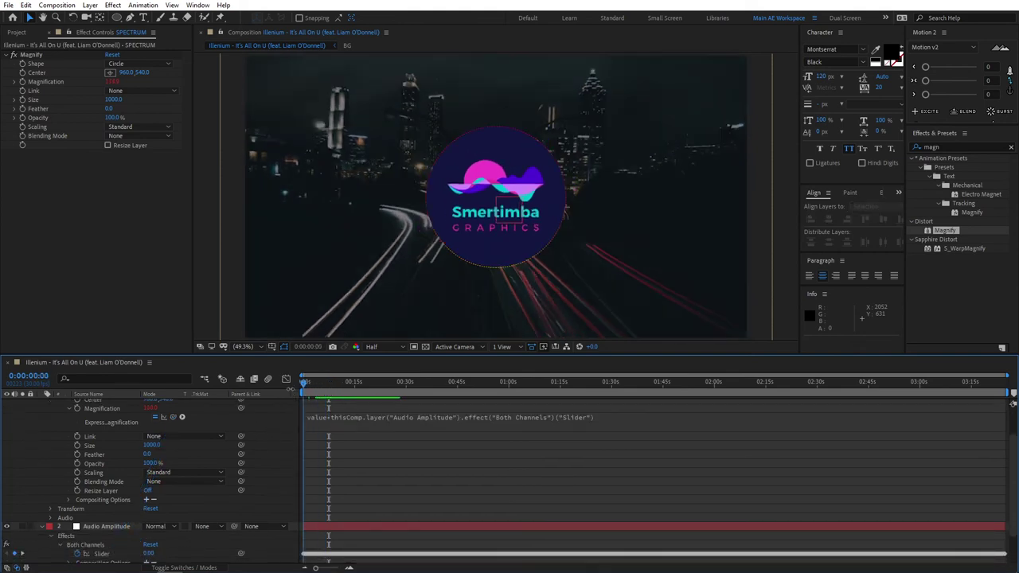
# - Turn off the mp3 song layer's audio and play the composition preview from the start
pyautogui.scroll(2, 284, 440)
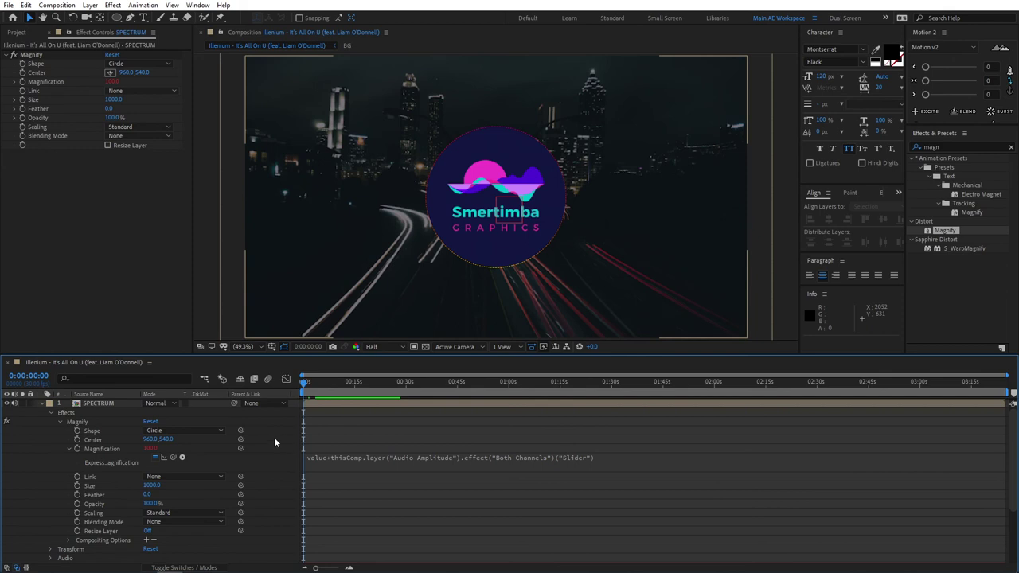
pyautogui.scroll(-4, 56, 437)
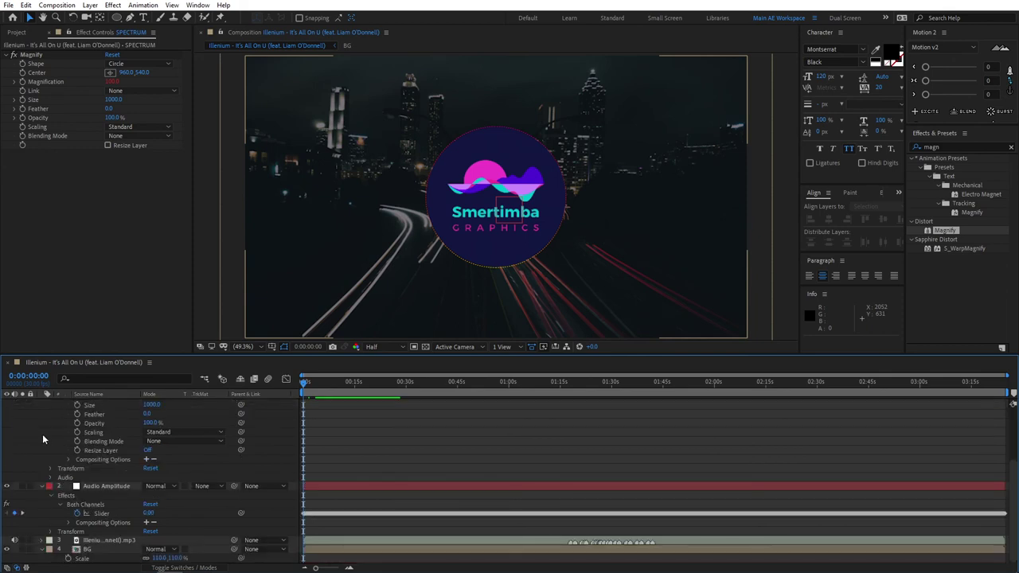
pyautogui.click(15, 542)
pyautogui.scroll(4, 262, 470)
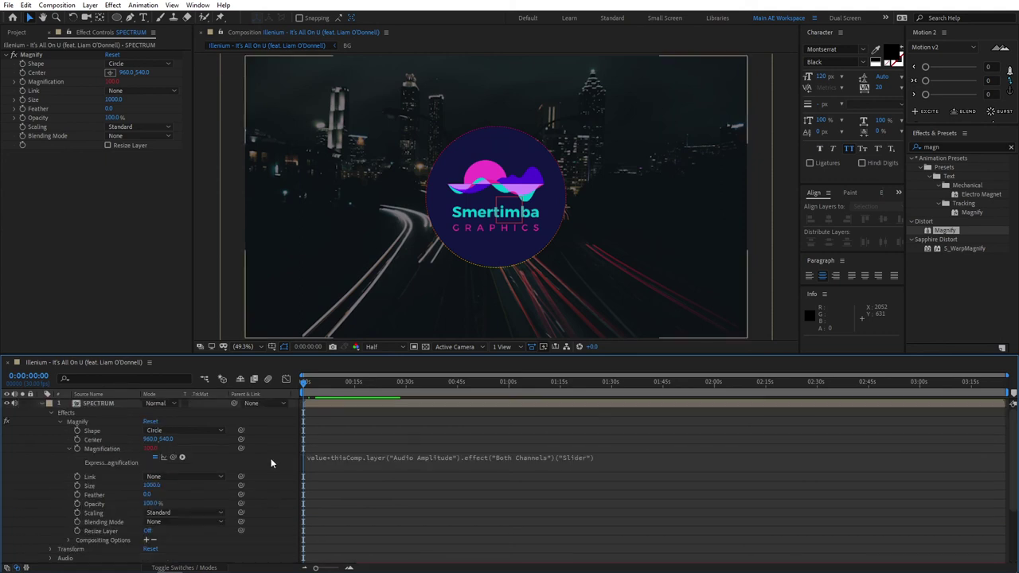
pyautogui.press('space')
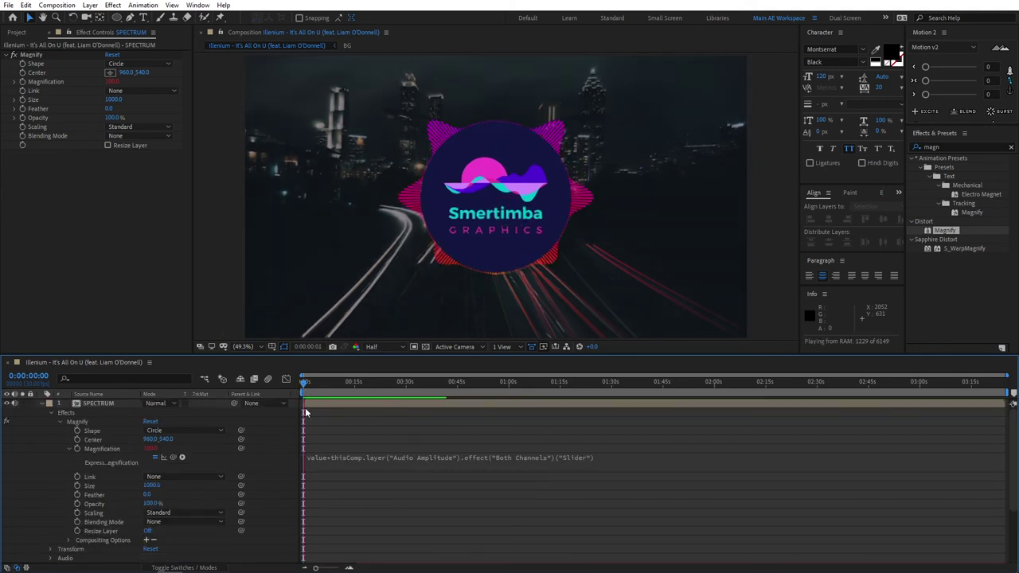